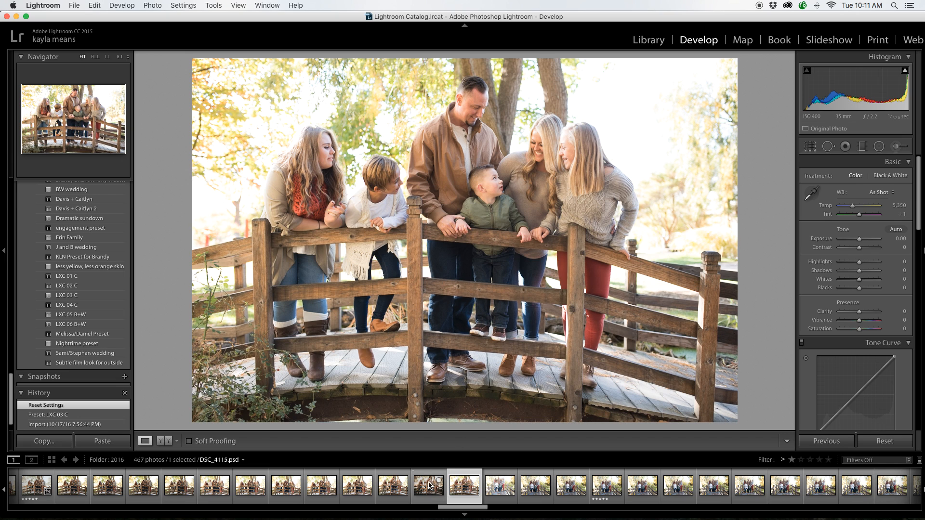
- Compare the finished bridge photo DSC_4115.psd with its unedited neighbours and select the unedited DSC_4115.NEF
click(429, 488)
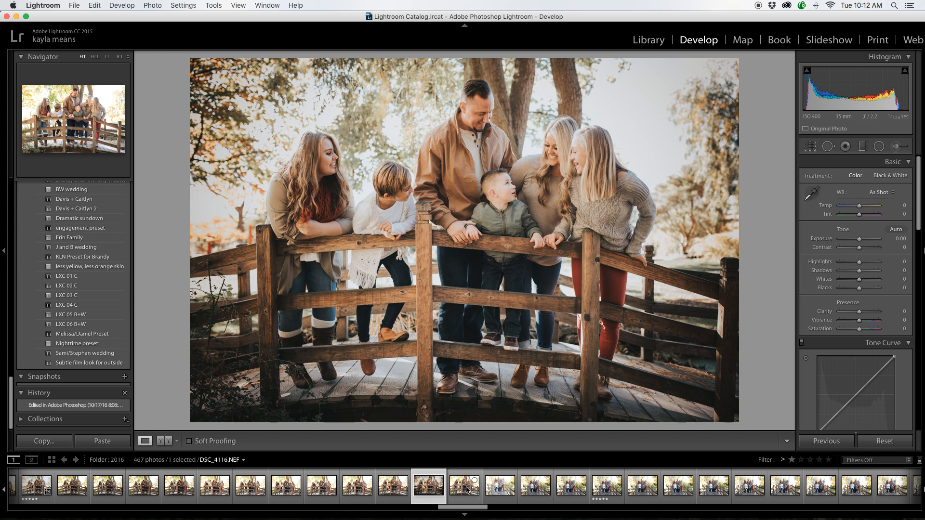
click(467, 488)
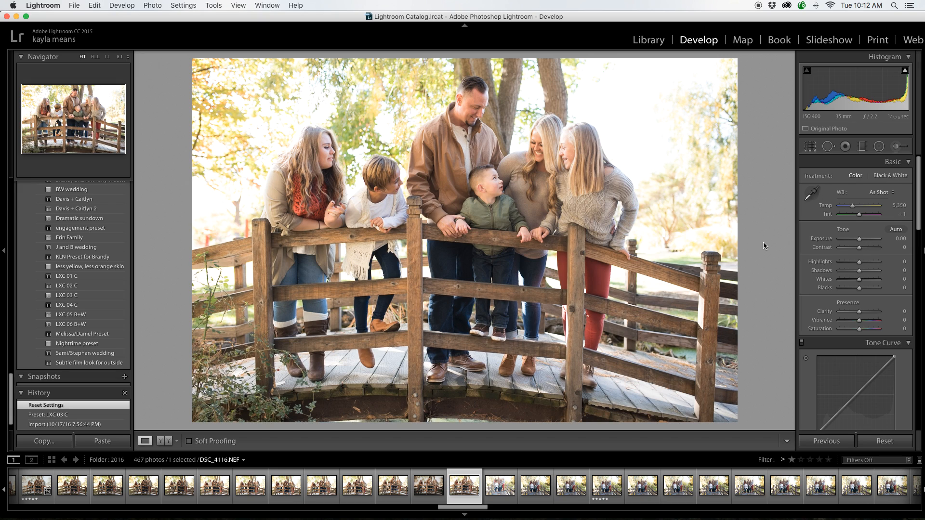
click(428, 487)
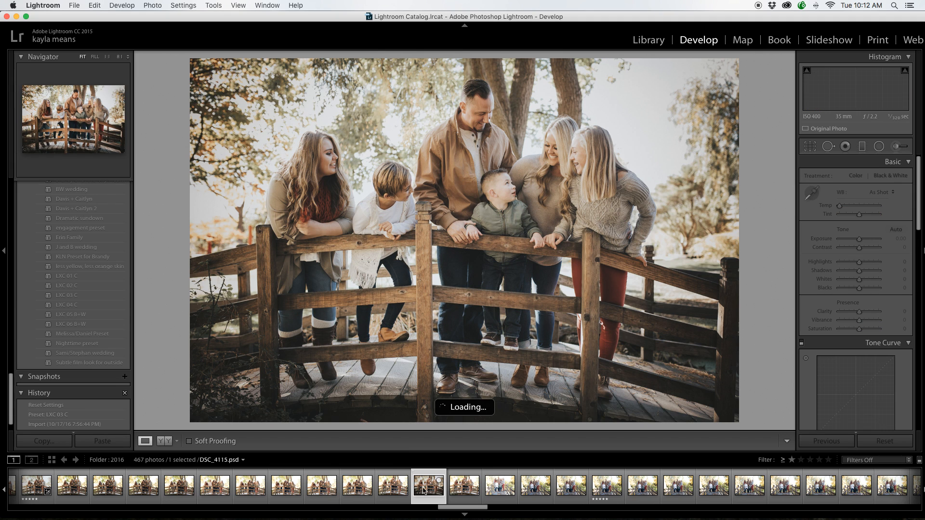
click(392, 485)
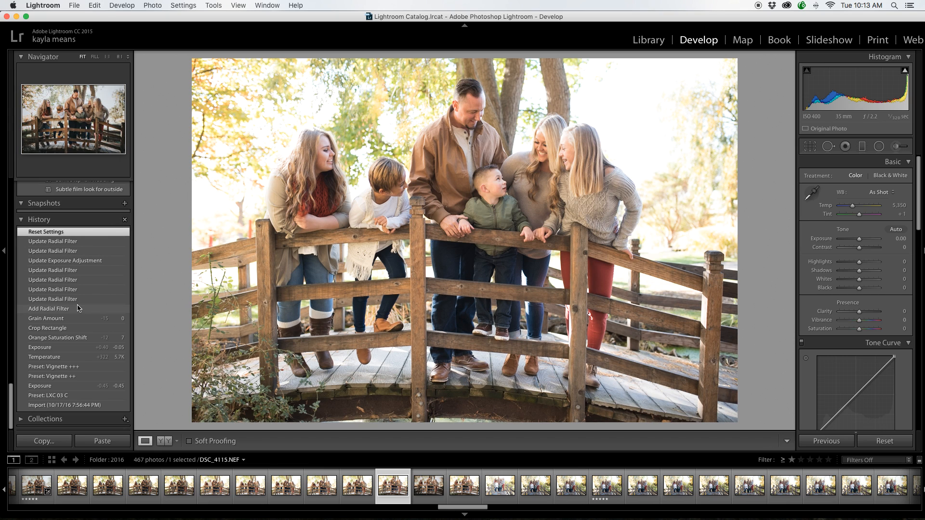
- Try the KLN 01 C preset on the photo and lower the exposure to -0.65
scroll(111, 237, up, 5)
scroll(111, 238, down, 10)
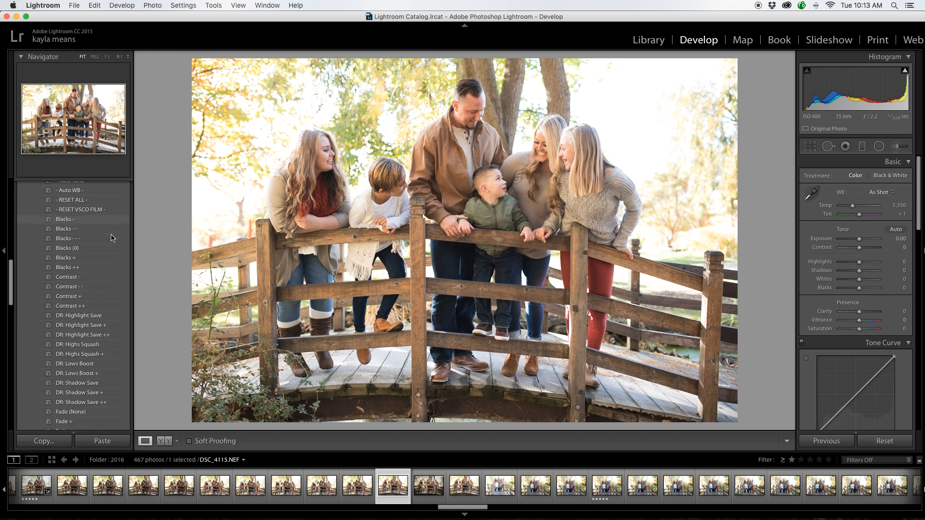
scroll(111, 237, up, 10)
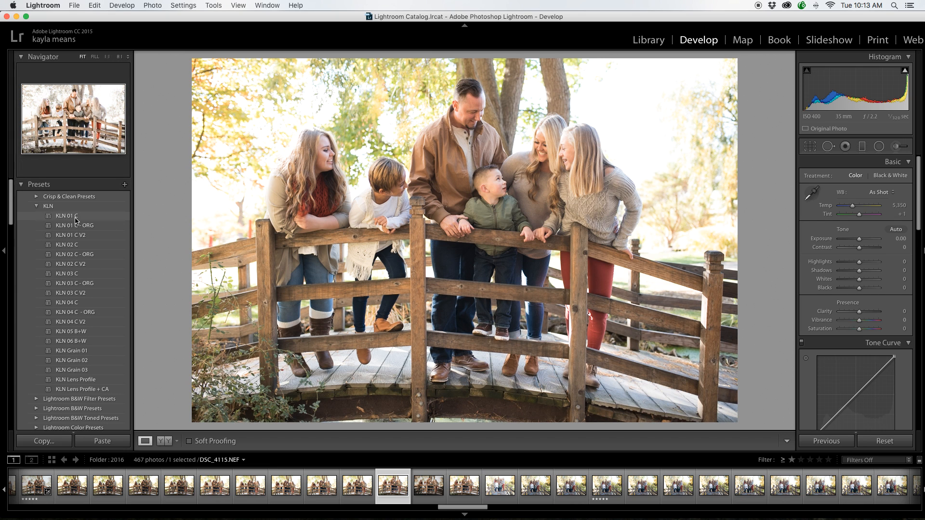
click(74, 218)
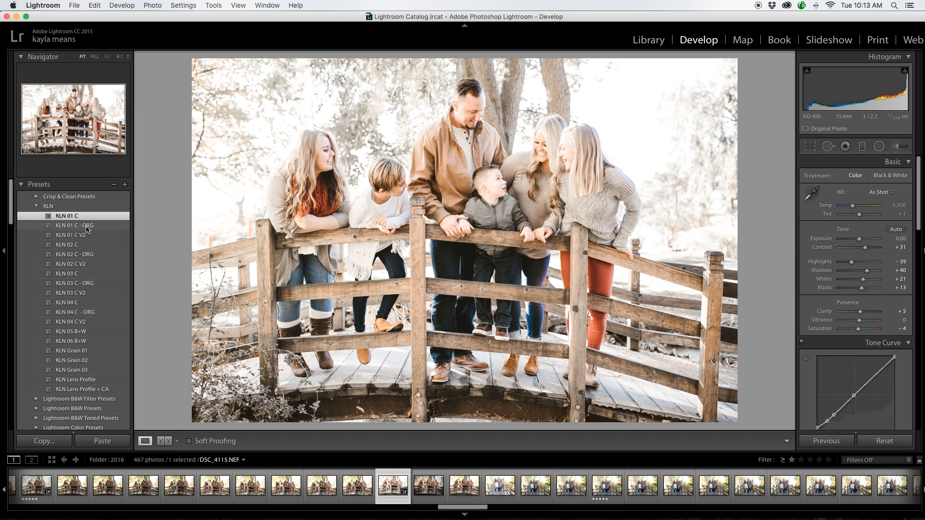
drag(859, 239, 856, 239)
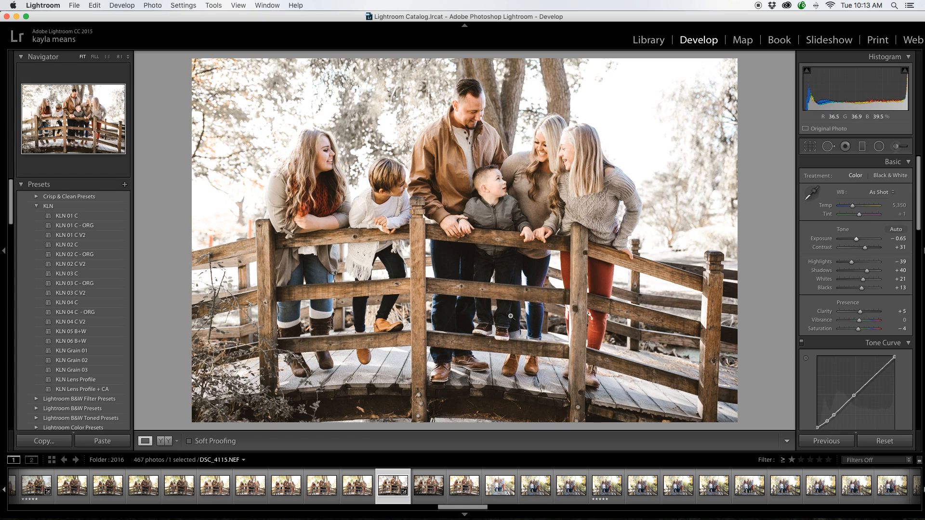
- Try the KLN 04 C, KLN 04 C - ORG and KLN 04 C V2 presets on the photo, ending on KLN 04 C
click(98, 304)
click(89, 313)
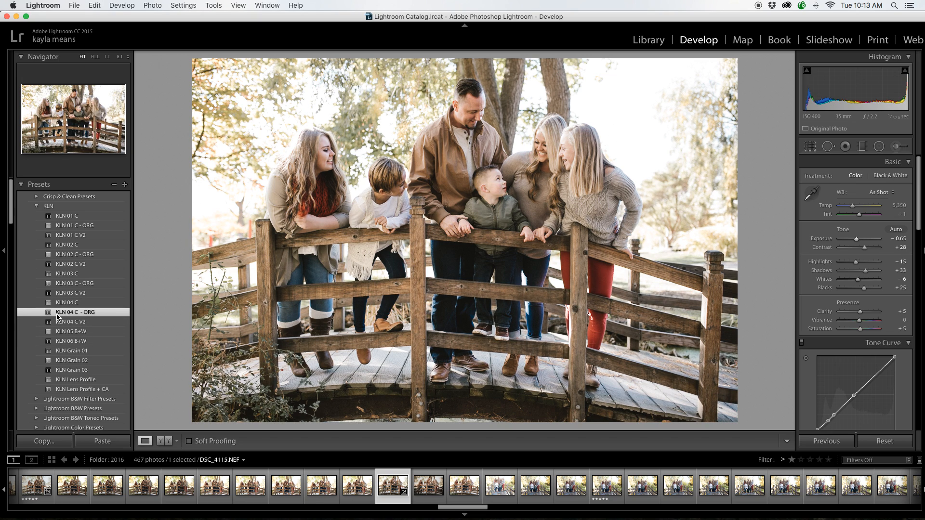
click(92, 323)
click(93, 313)
click(70, 304)
- Compare the user presets LXC 01 C, LXC 02 C and LXC 03 C on the photo and keep LXC 03 C applied
scroll(74, 314, down, 15)
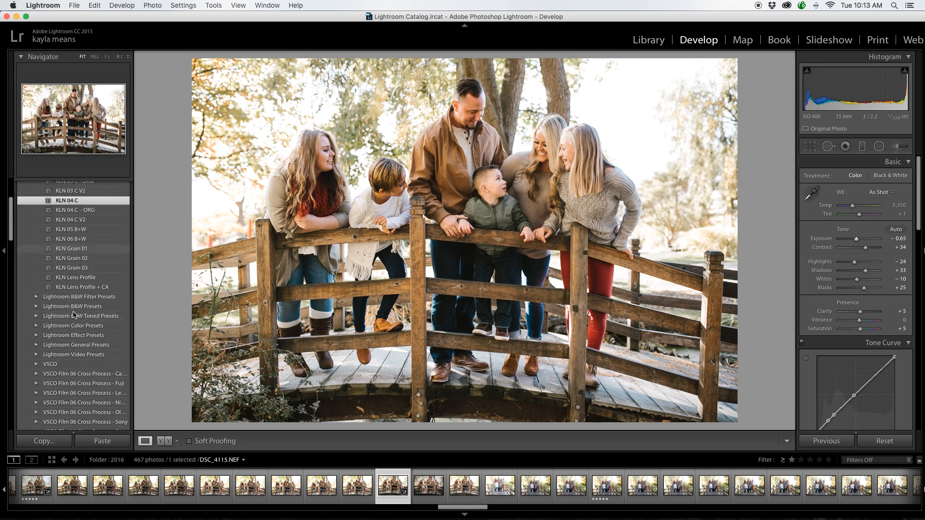
scroll(73, 314, down, 8)
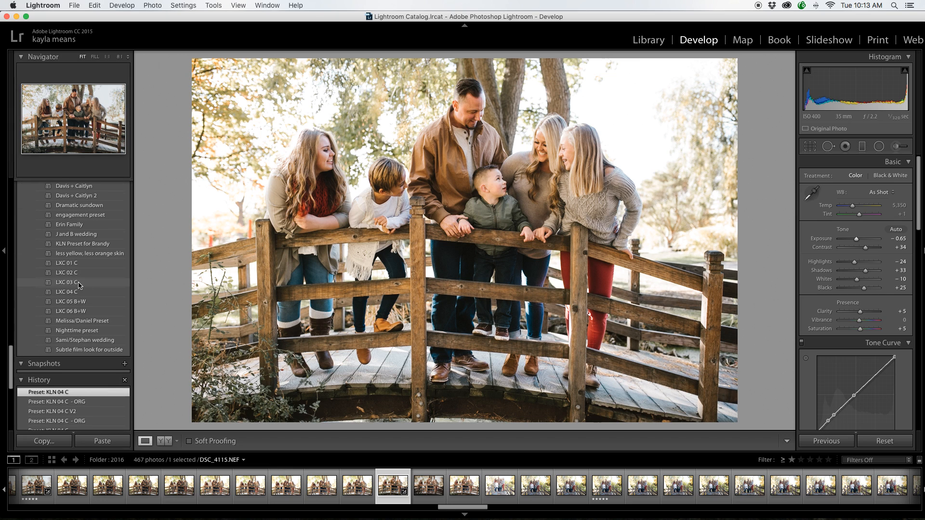
click(81, 264)
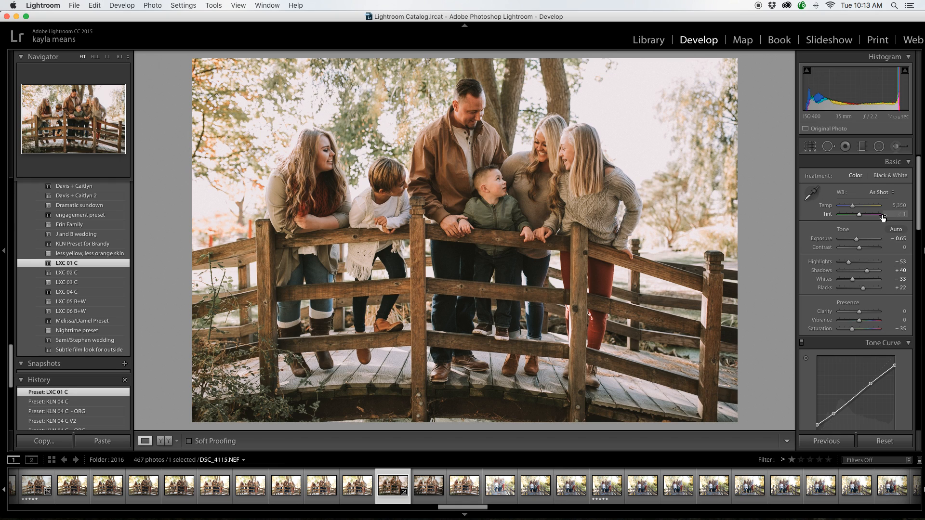
click(65, 272)
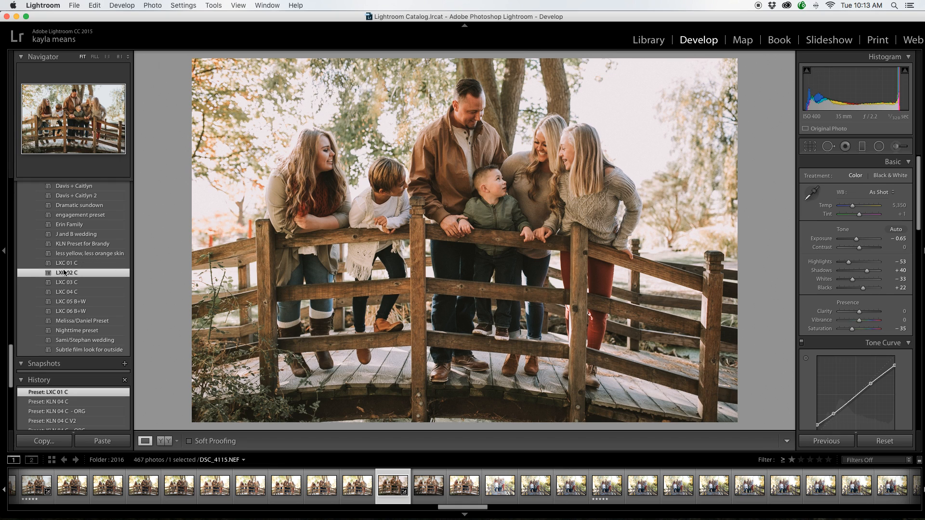
click(71, 284)
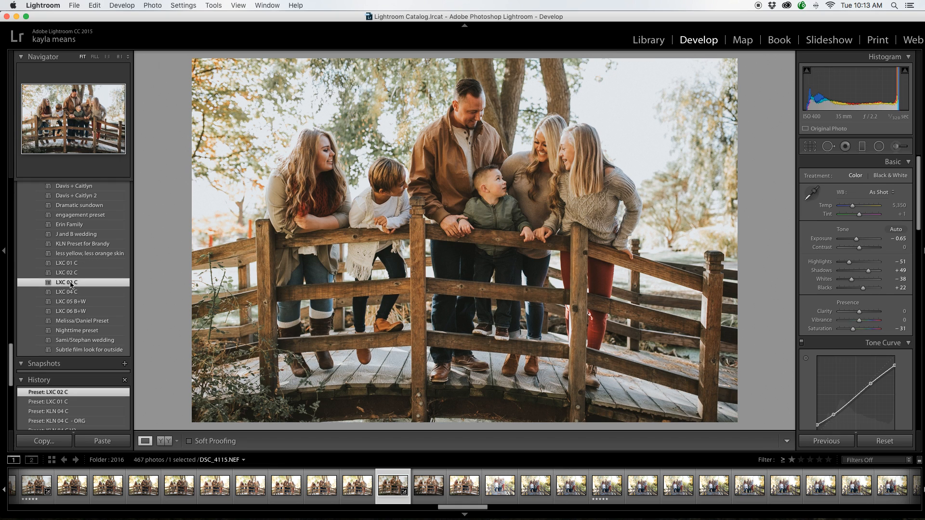
click(75, 273)
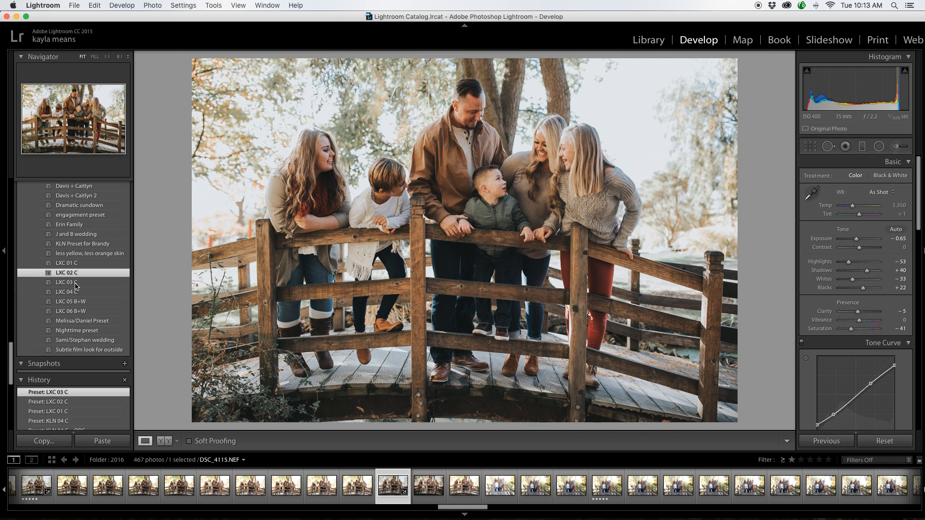
click(77, 284)
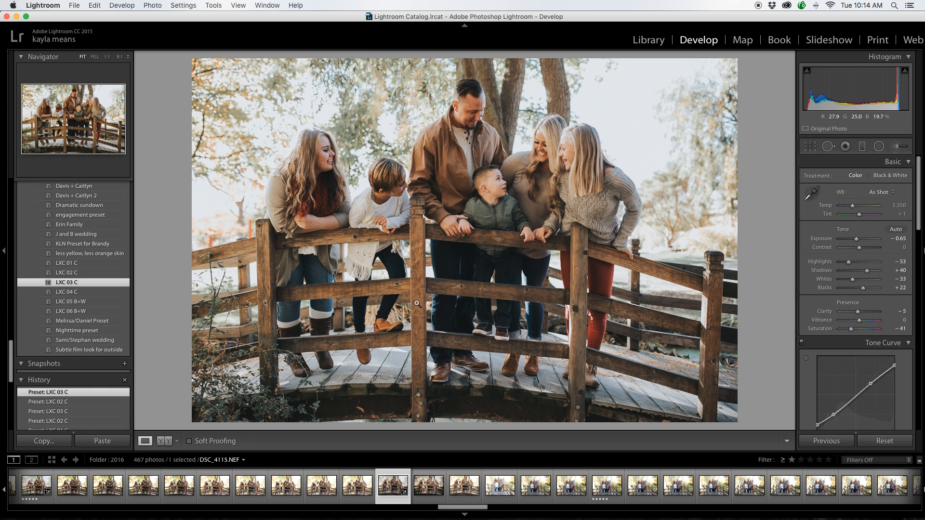
- Inspect the photo up close, compare it with the finished edit and set the exposure to -0.45
click(386, 219)
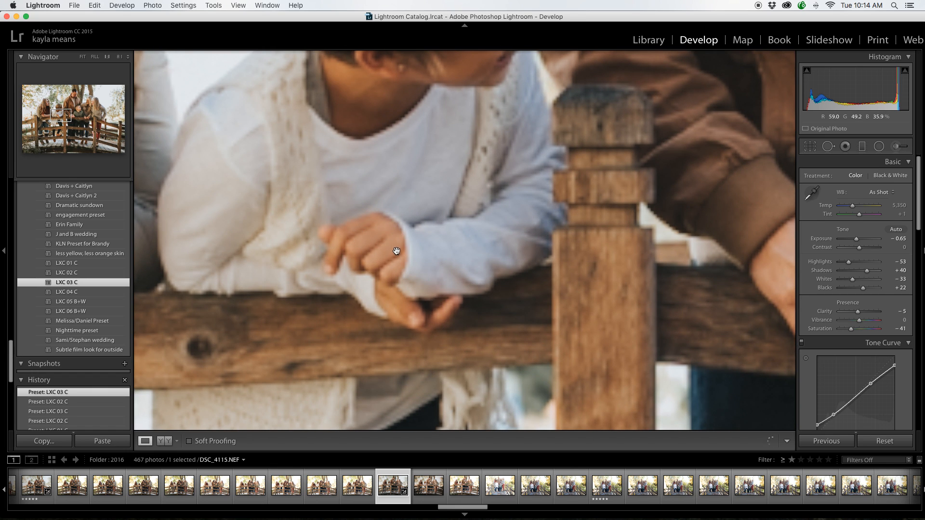
click(322, 195)
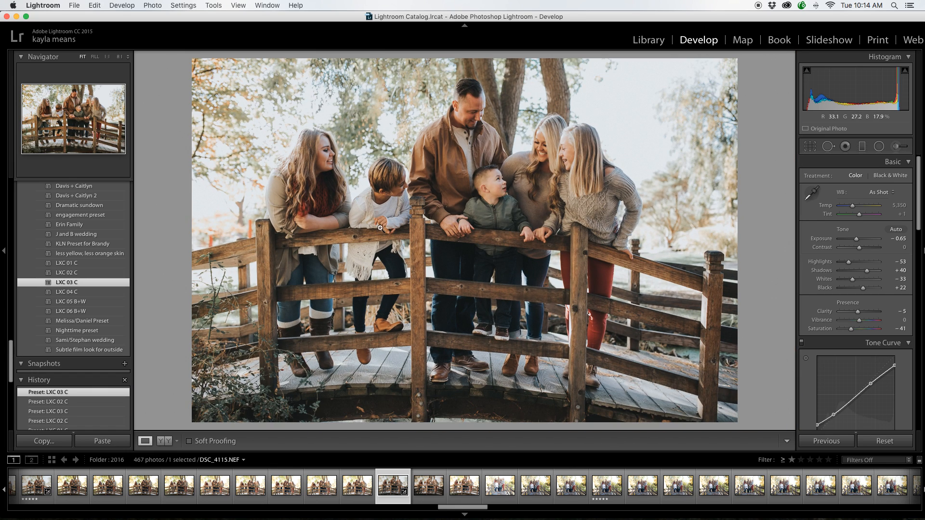
click(856, 239)
drag(856, 241, 858, 240)
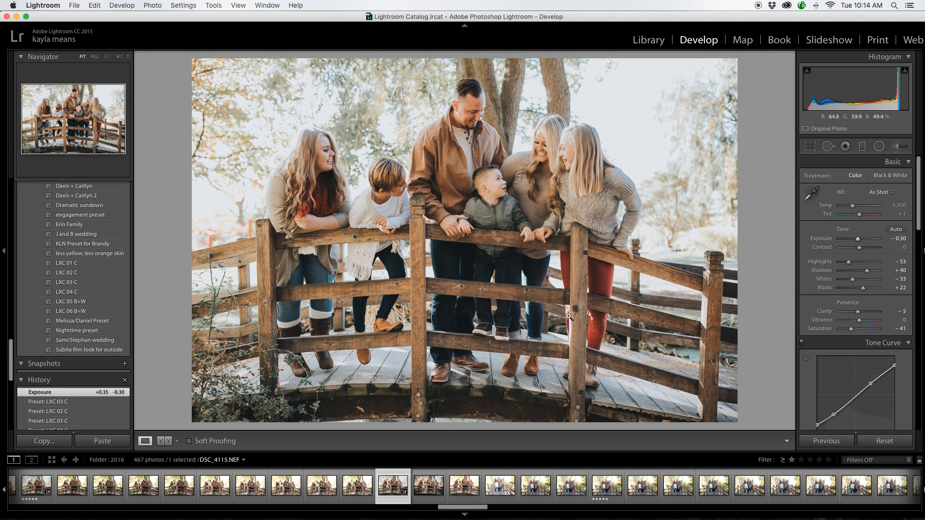
drag(863, 241, 856, 242)
click(415, 489)
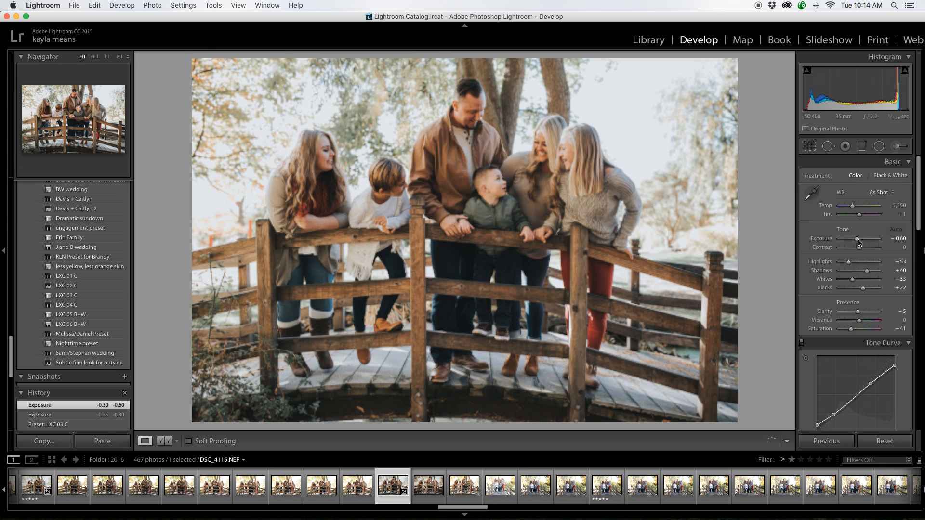
drag(859, 242, 859, 239)
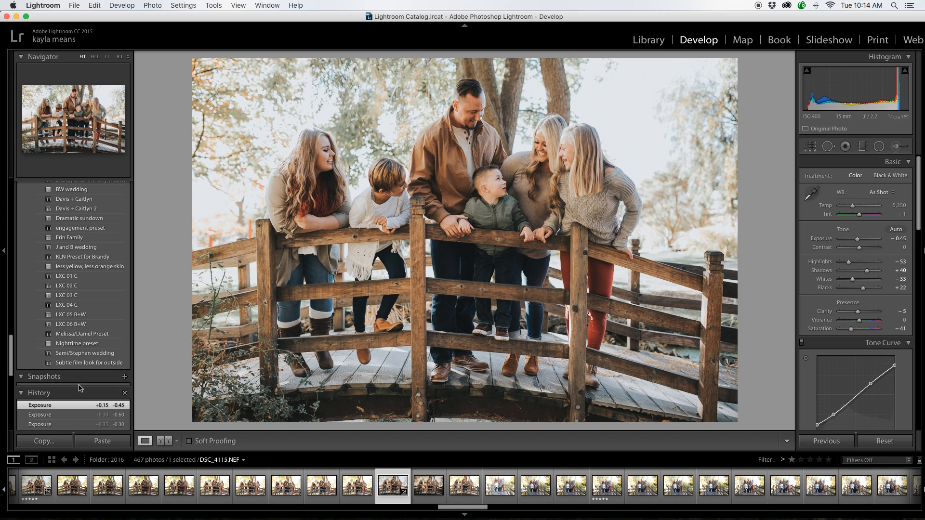
- Review the photo's earlier edit history and try the Vignette ++ and Vignette +++ presets, ending on Vignette ++
scroll(68, 397, down, 8)
scroll(67, 399, down, 10)
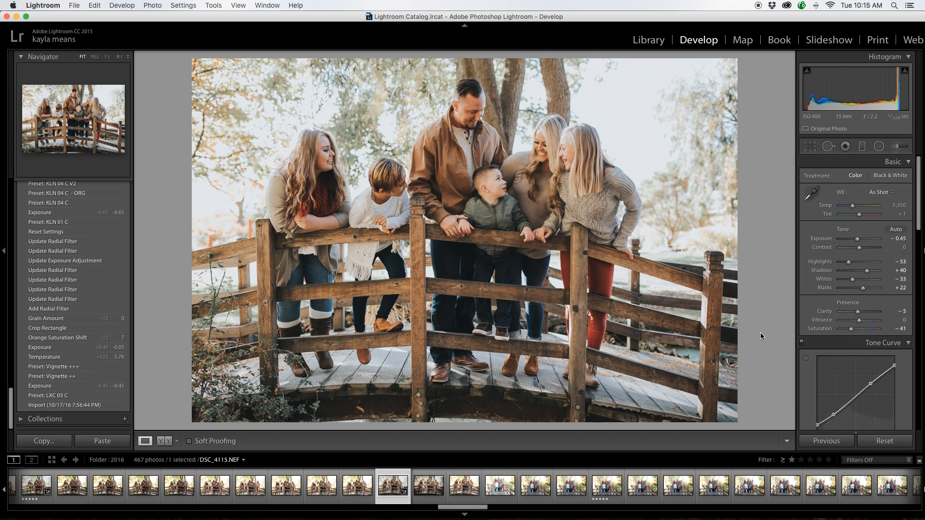
scroll(90, 359, down, 1)
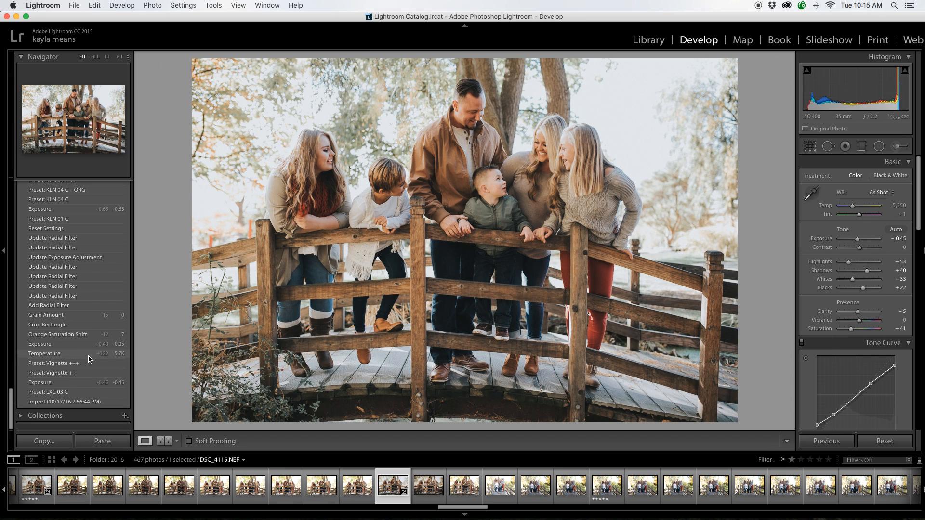
scroll(90, 359, up, 15)
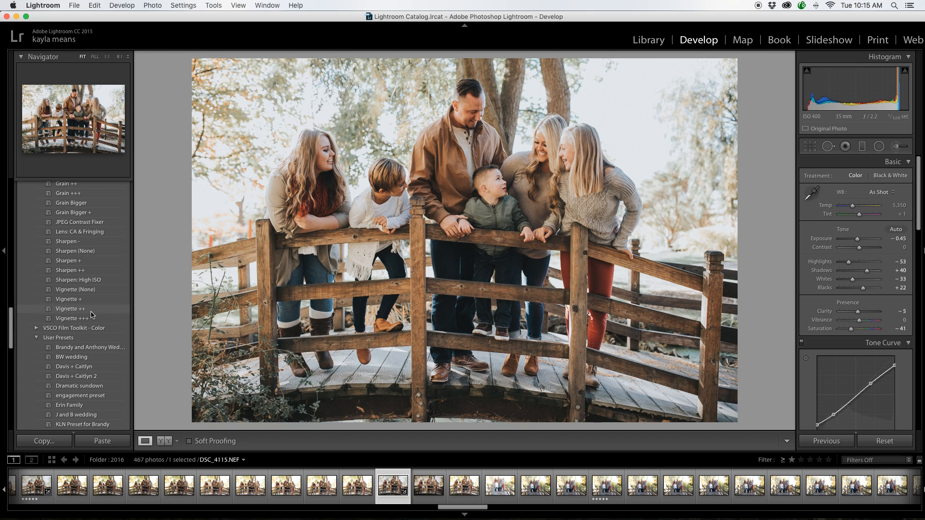
scroll(836, 316, down, 15)
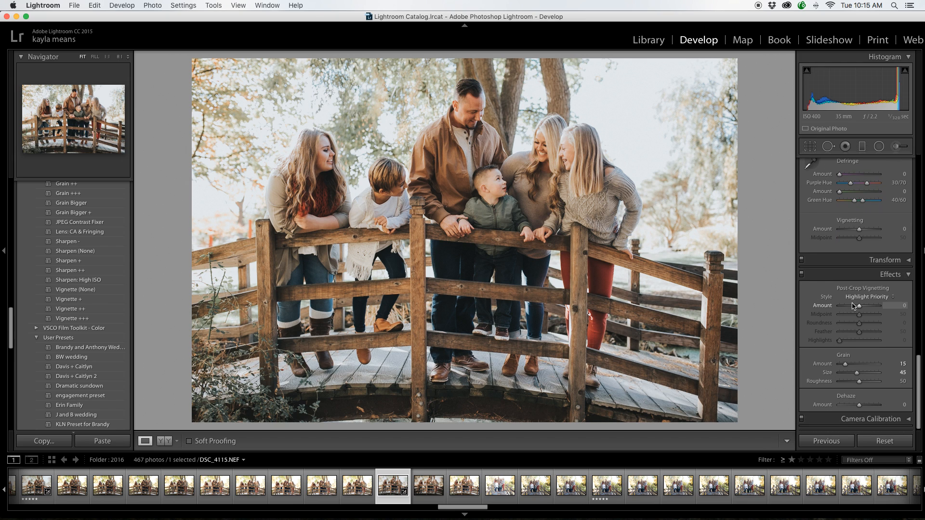
mouse_move(861, 308)
mouse_down()
mouse_move(853, 308)
mouse_move(861, 307)
mouse_up()
click(76, 309)
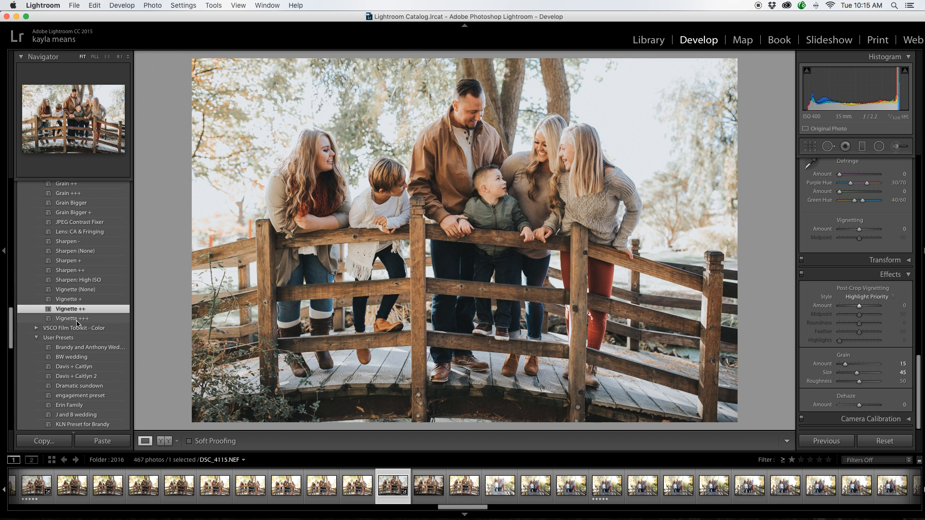
click(76, 320)
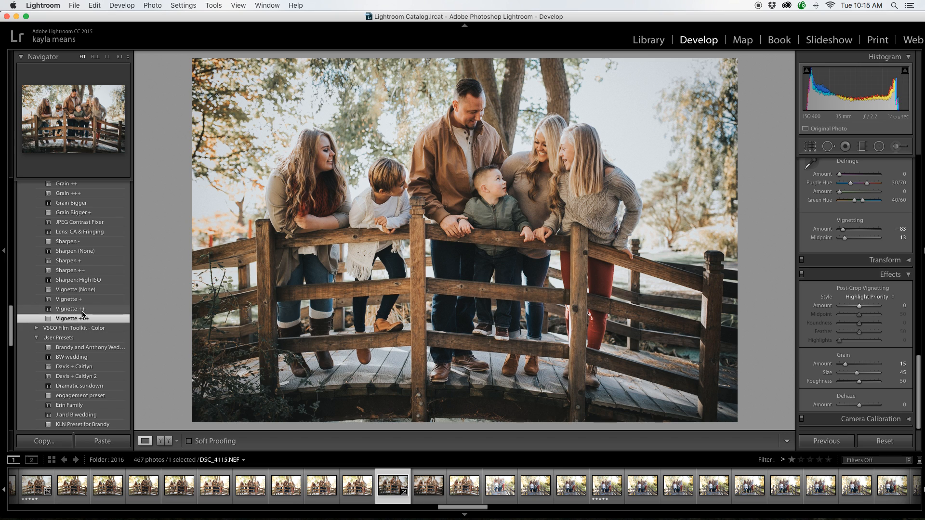
click(81, 310)
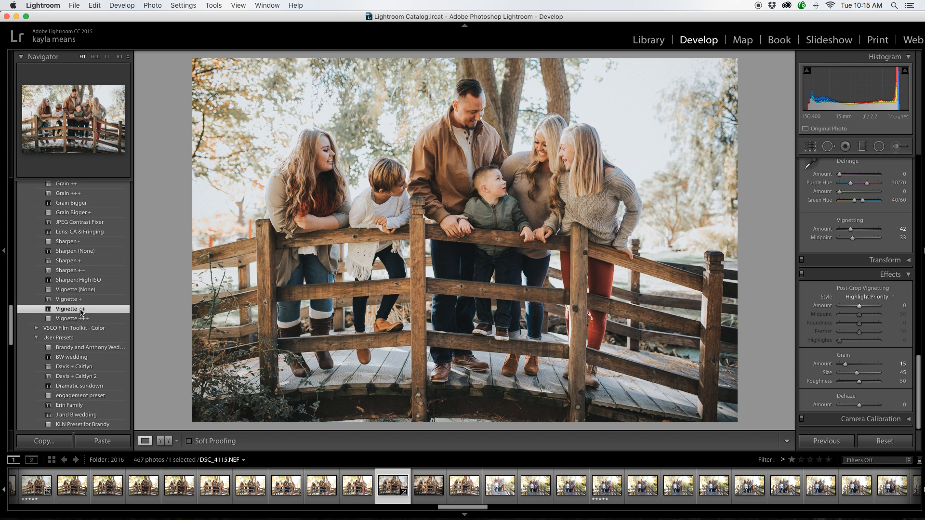
- Recheck the earlier vignette entries in the edit history and apply the Vignette +++ preset
scroll(82, 313, down, 10)
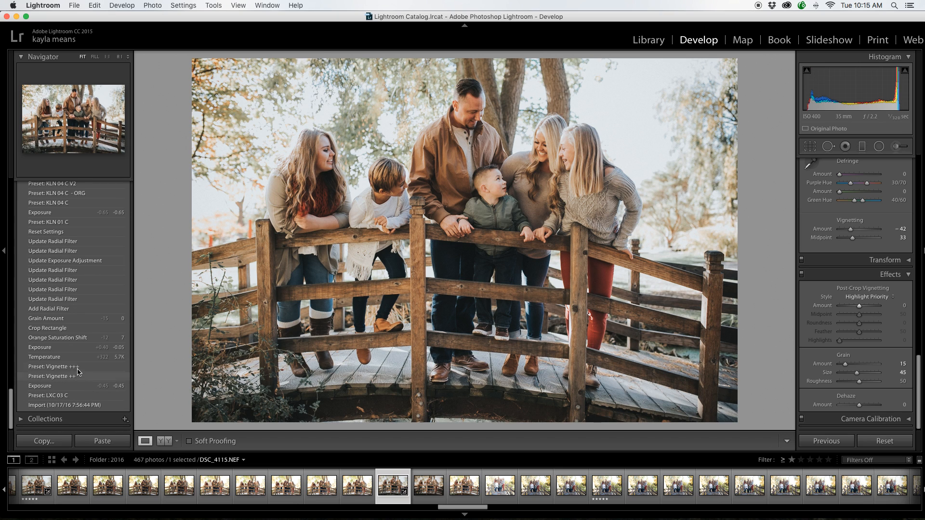
scroll(81, 368, up, 5)
scroll(80, 368, up, 10)
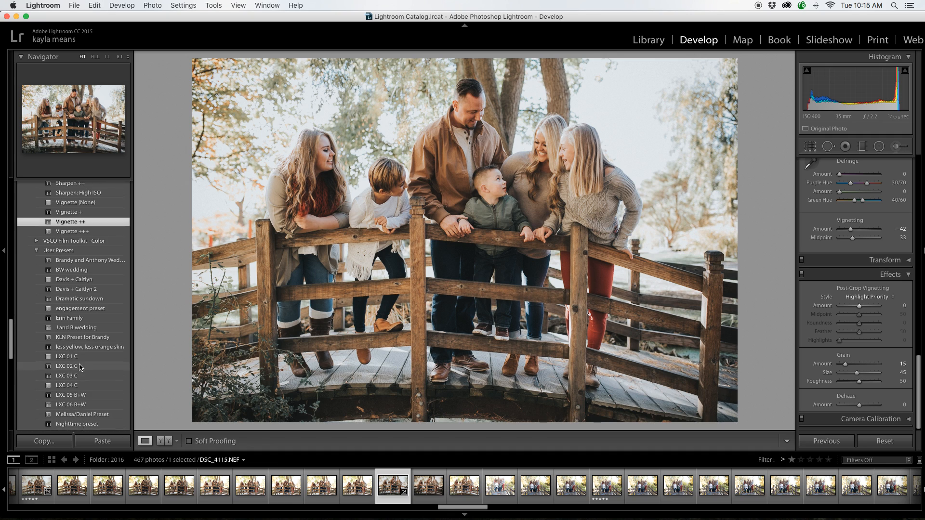
click(86, 281)
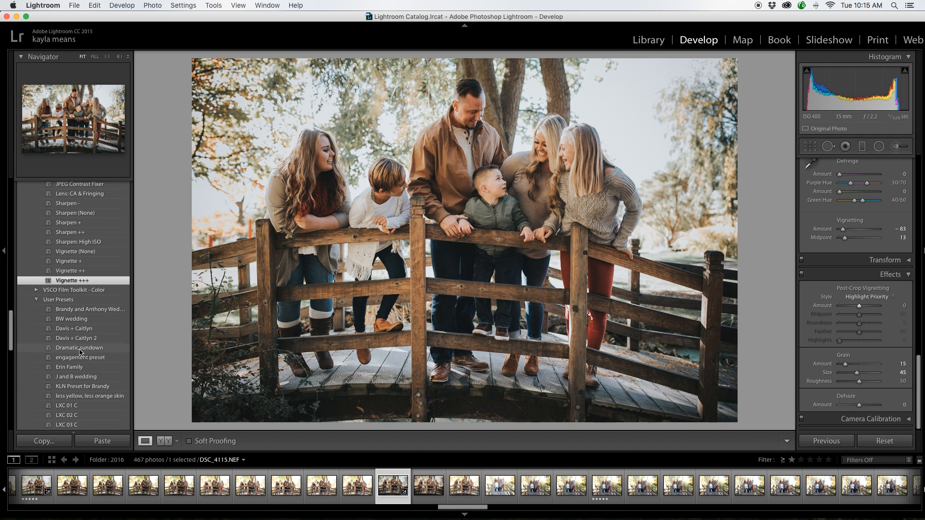
- Review the earlier edit history and remove the film grain by setting the grain amount to 0
scroll(96, 344, down, 8)
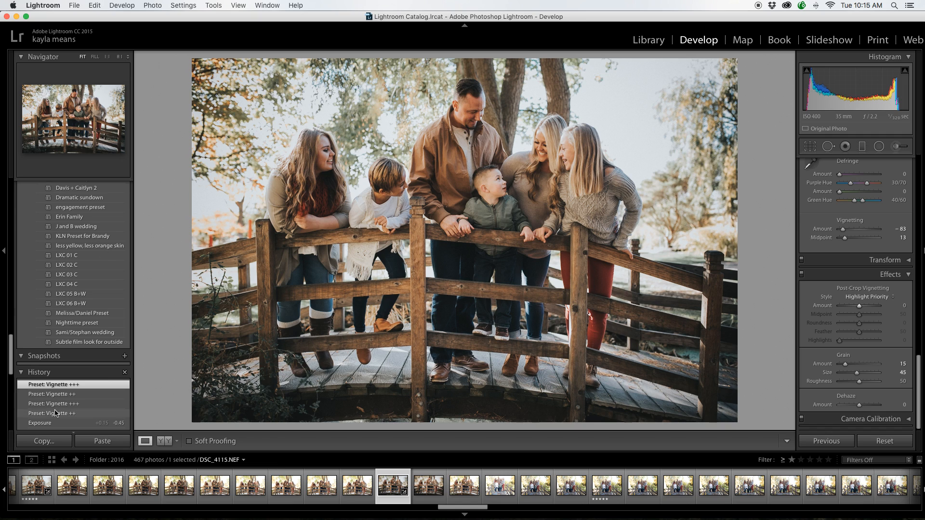
scroll(55, 413, down, 7)
scroll(56, 413, down, 3)
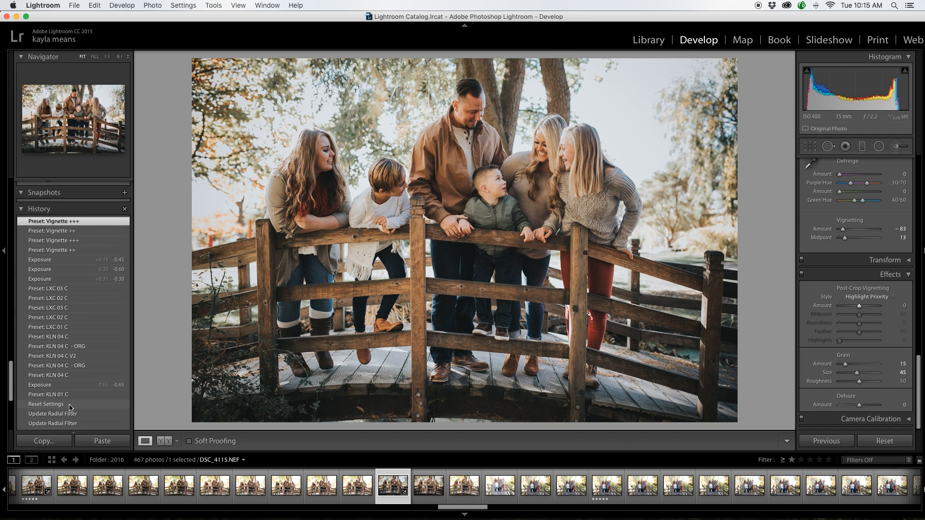
scroll(75, 408, down, 4)
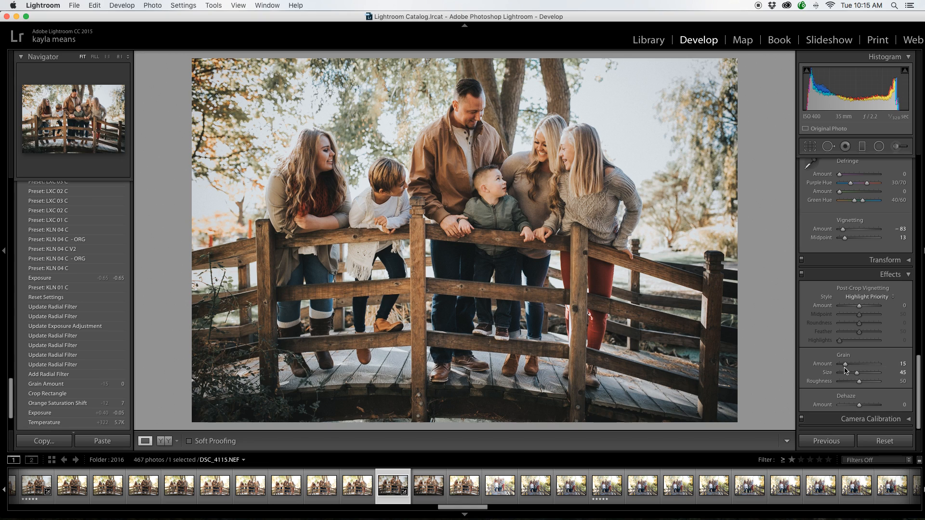
drag(845, 365, 839, 367)
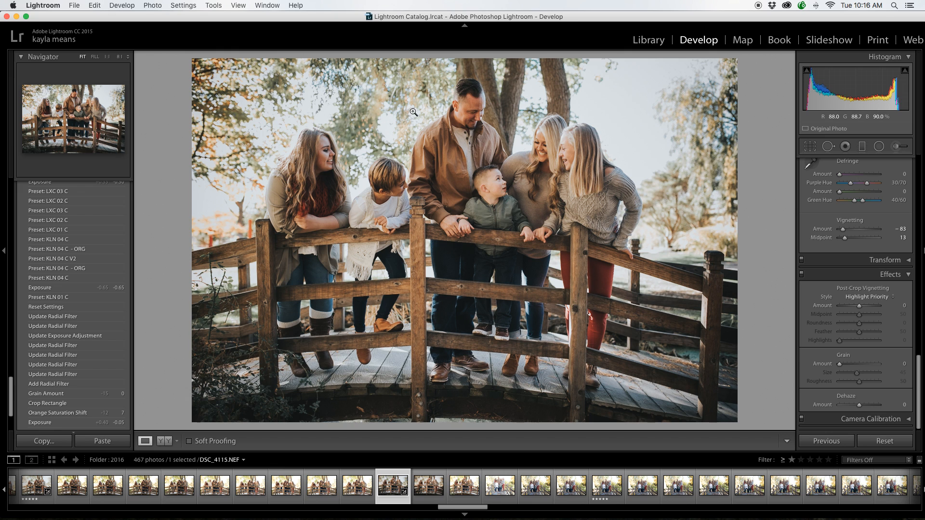
- Draw a large circular radial filter centred on the family and set its effect to Exposure
click(874, 147)
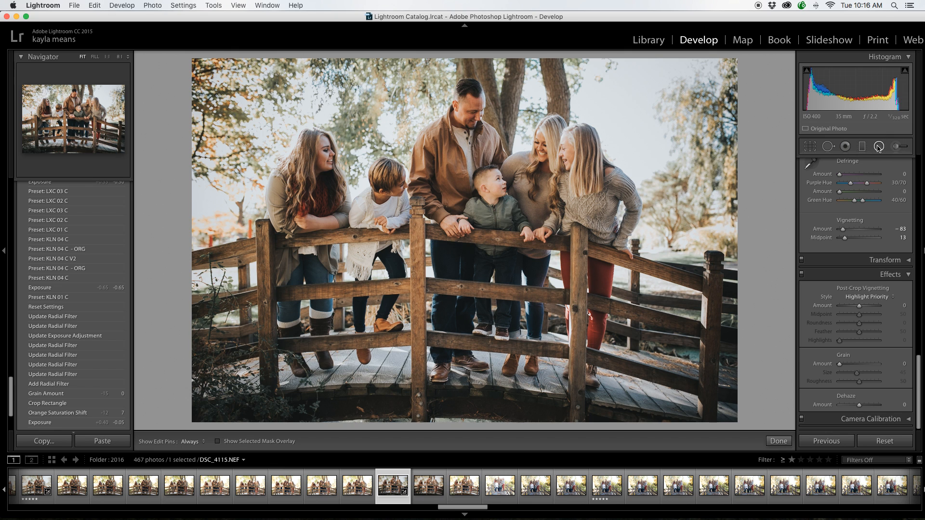
mouse_move(363, 124)
mouse_down()
mouse_move(533, 299)
mouse_move(588, 341)
mouse_up()
drag(418, 214, 483, 285)
click(848, 178)
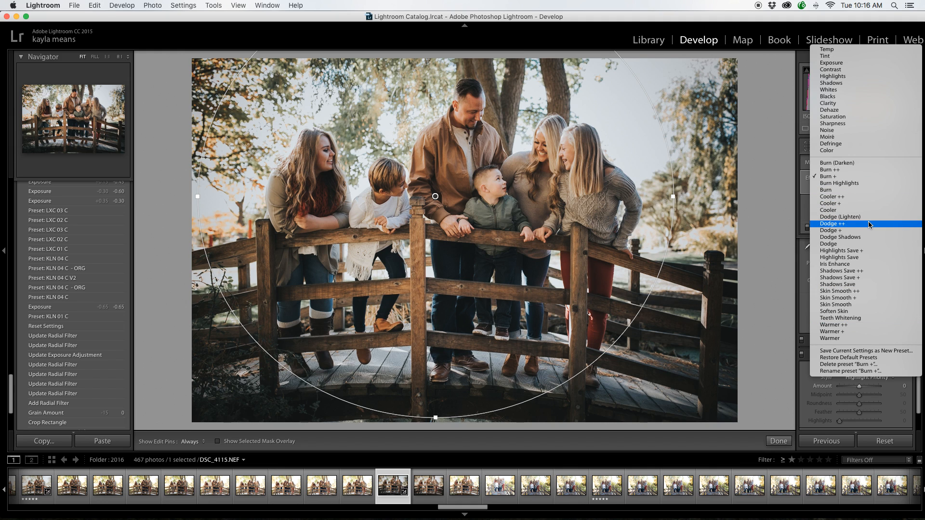
click(831, 63)
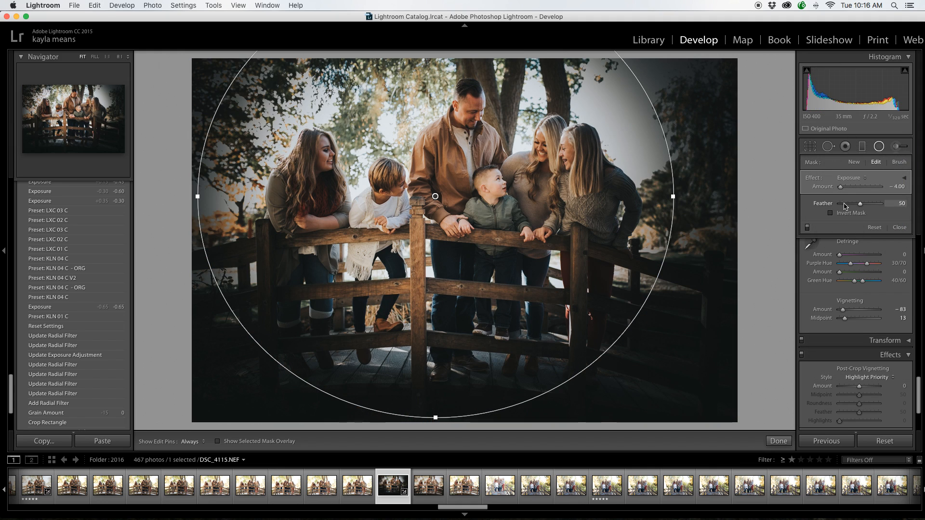
- Reduce the radial filter's darkening to a subtle level, adjust its area around the family and finish the filter
drag(841, 187, 859, 187)
mouse_move(547, 281)
mouse_down()
mouse_move(572, 296)
mouse_move(560, 295)
mouse_up()
click(775, 442)
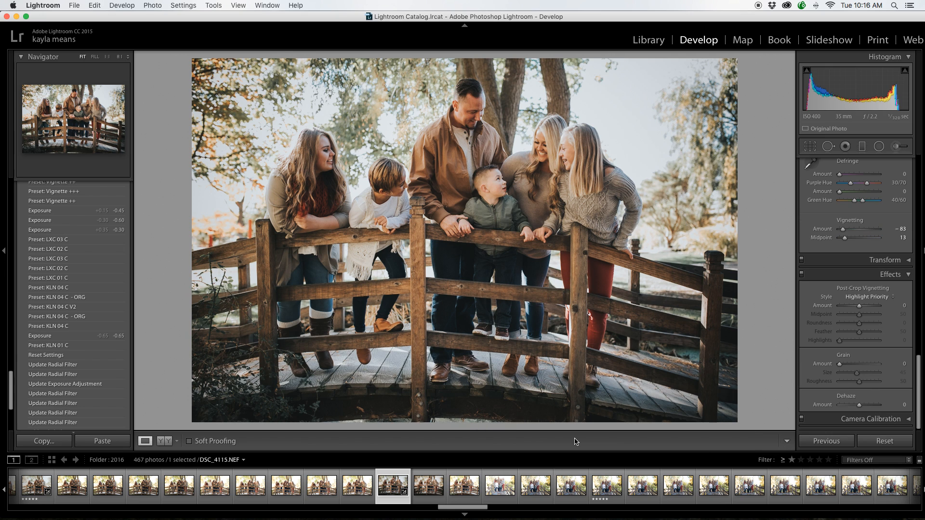
- Compare with the finished DSC_4115.psd and widen the crop of DSC_4115.NEF to nearly the full image width
click(412, 490)
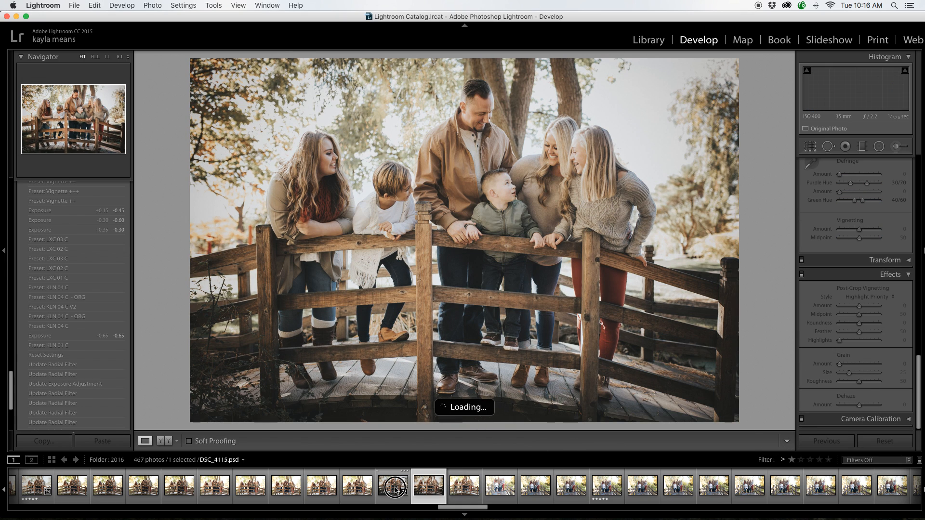
key(Left)
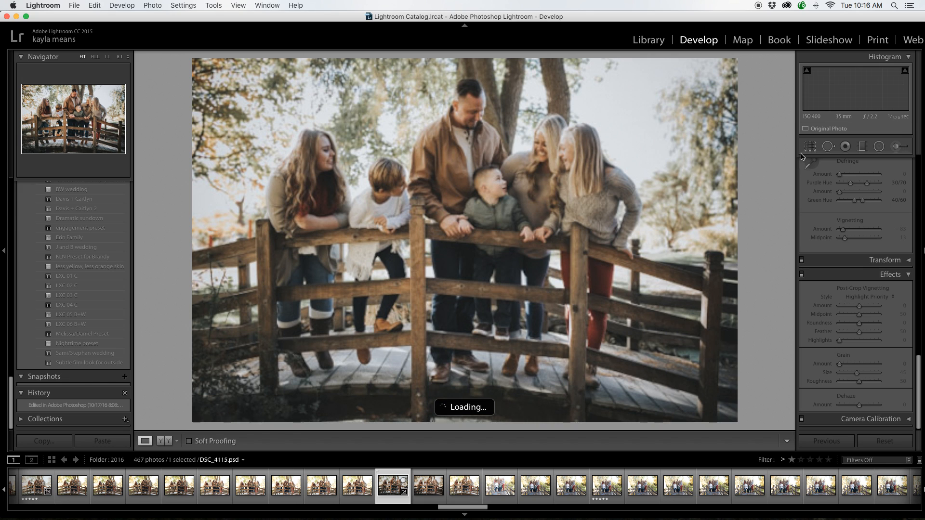
key(r)
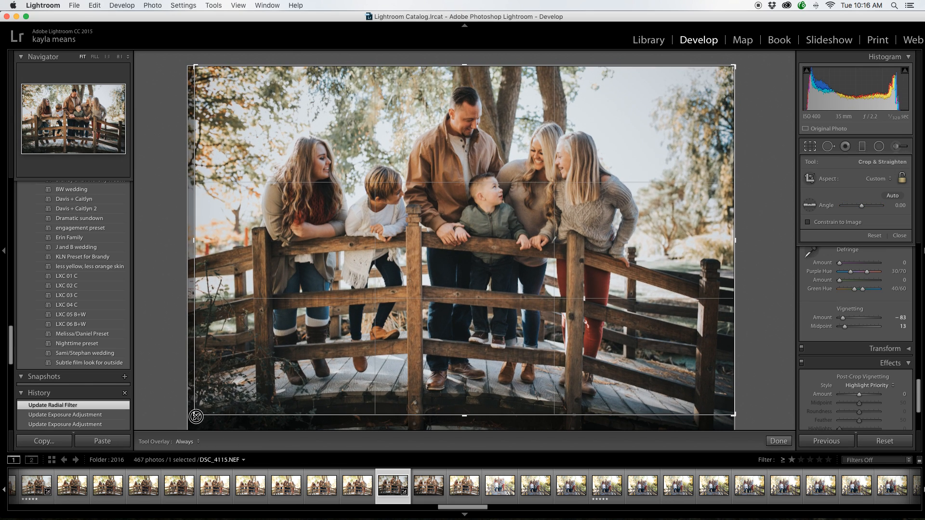
drag(197, 417, 188, 418)
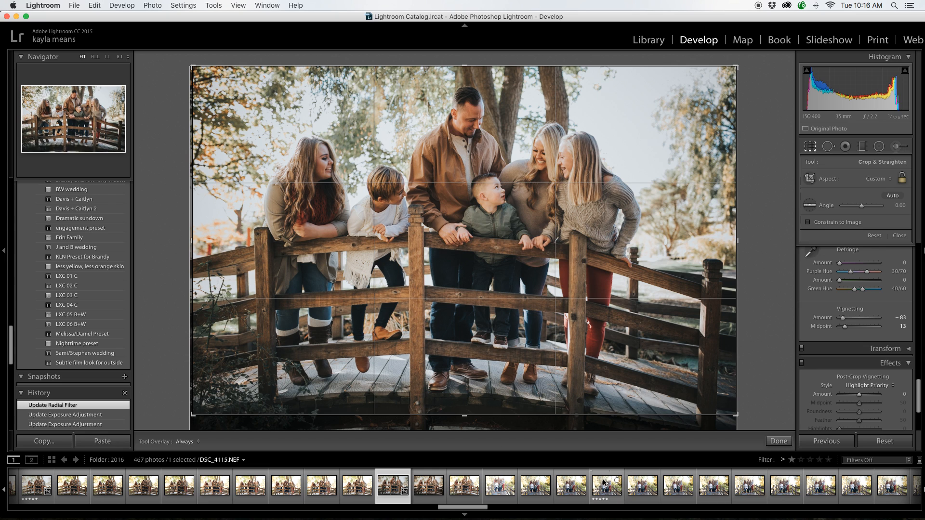
key(r)
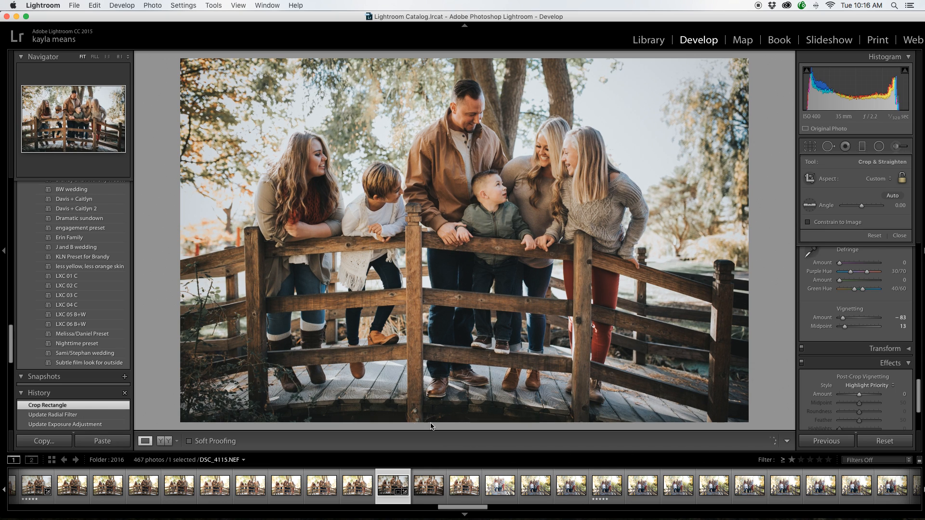
- Compare the photo with DSC_4115.psd and its earlier edit history, and set the exposure to -0.30
click(429, 486)
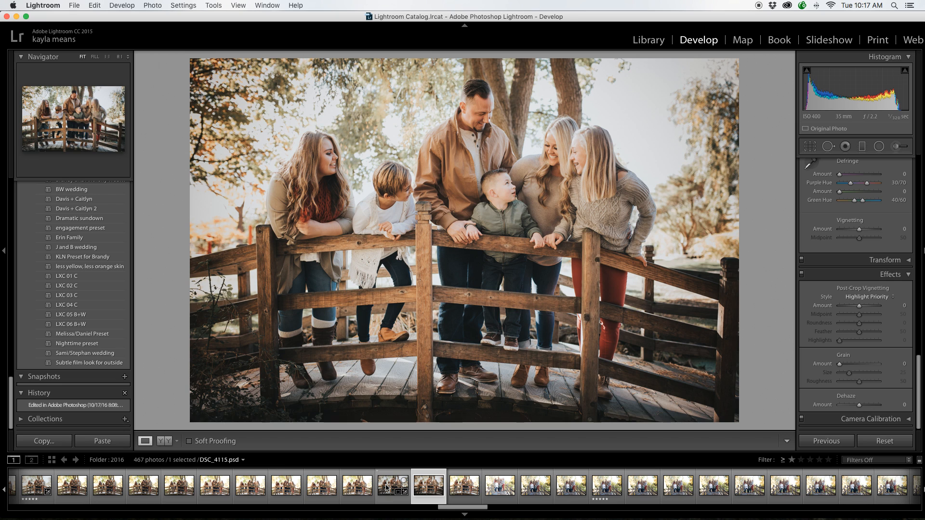
click(386, 488)
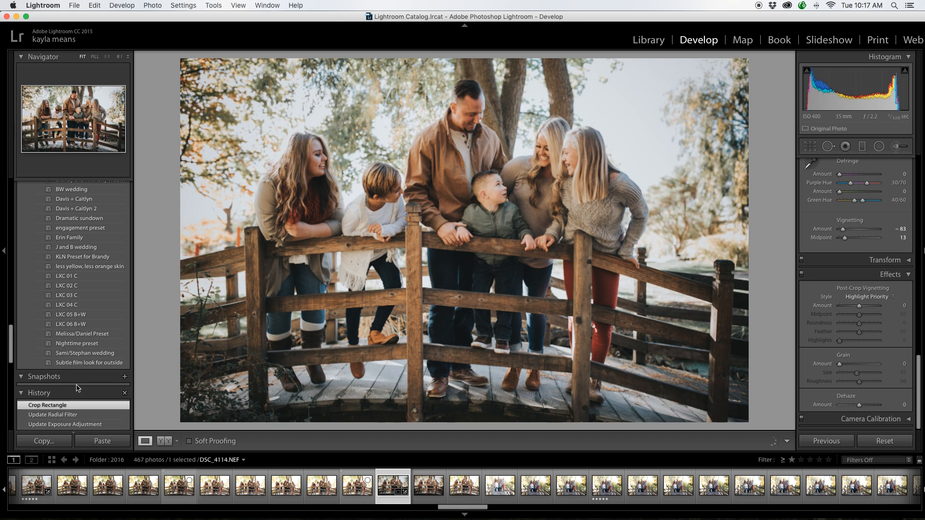
scroll(82, 388, down, 10)
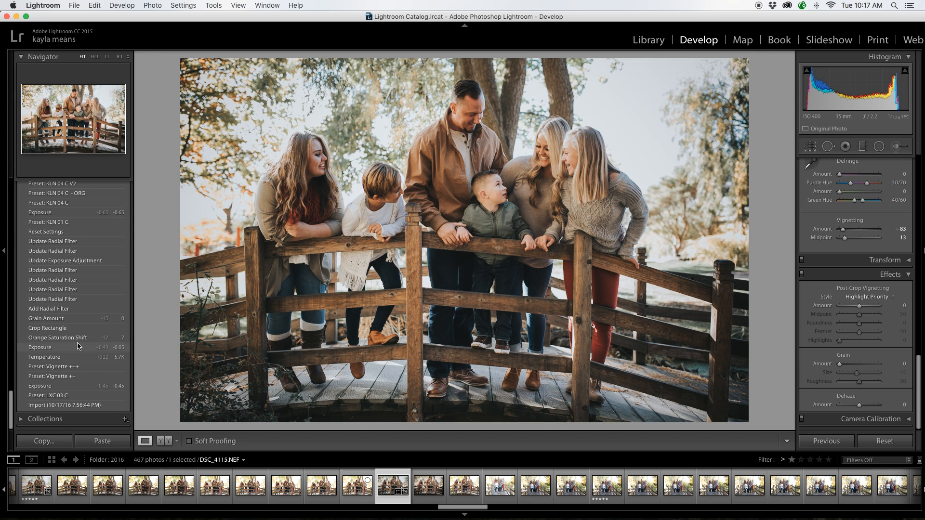
scroll(84, 274, up, 2)
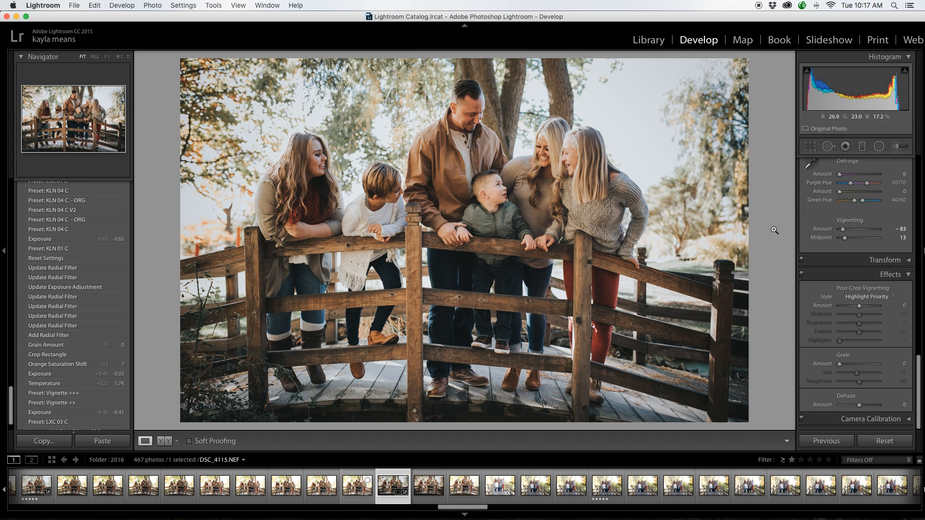
scroll(902, 218, up, 4)
scroll(902, 218, up, 20)
drag(857, 239, 860, 239)
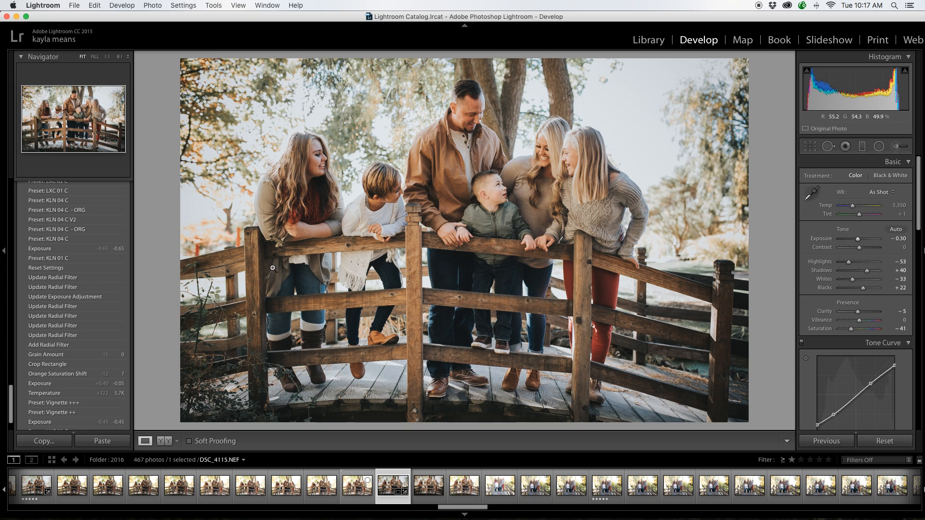
scroll(57, 328, up, 2)
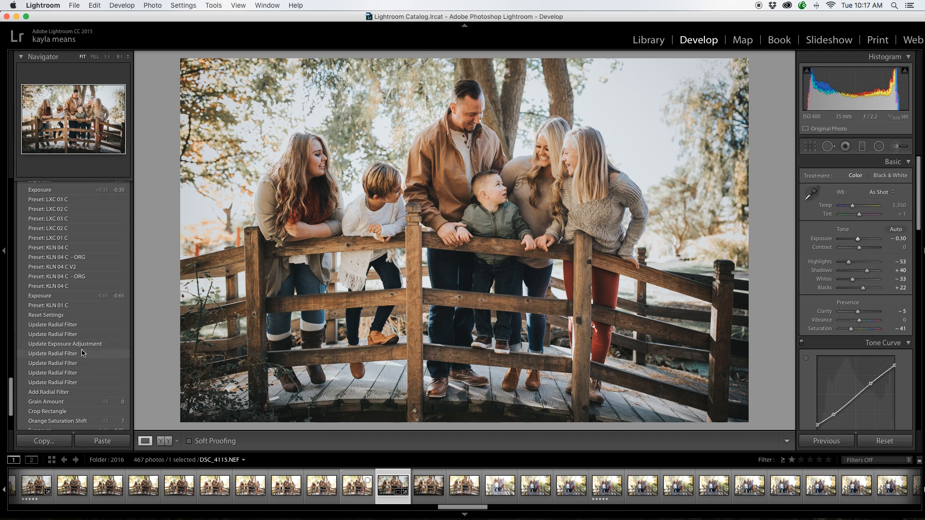
- Open the edited photo DSC_4115.NEF in Photoshop for further editing
right_click(474, 251)
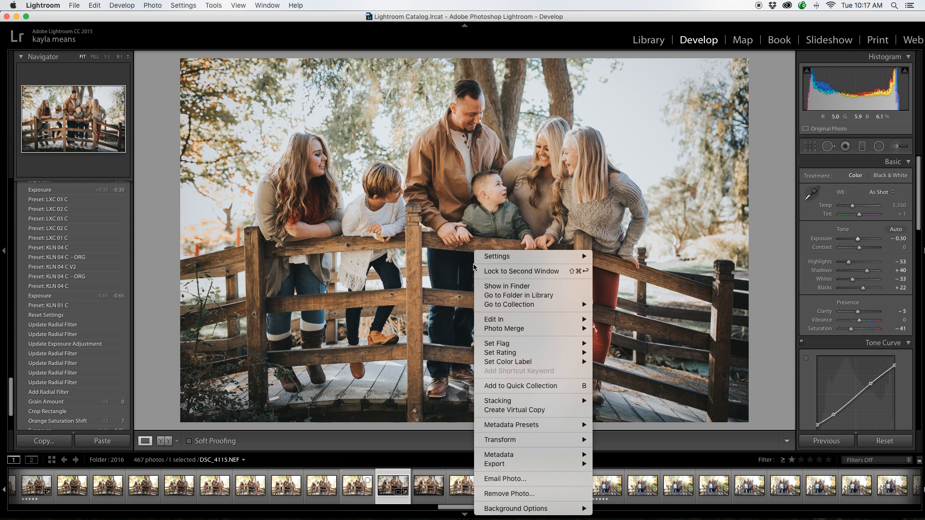
mouse_move(569, 322)
click(655, 320)
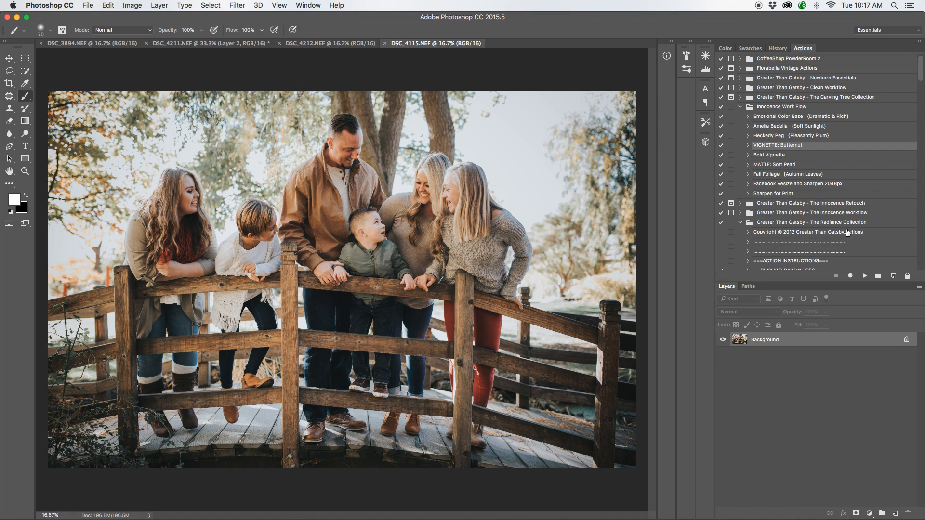
- Browse the action sets, collapse The Radiance Collection and run the Fall Foliage (Autumn Leaves) action from Innocence Work Flow
mouse_move(922, 75)
mouse_down()
mouse_move(922, 131)
mouse_move(922, 106)
mouse_up()
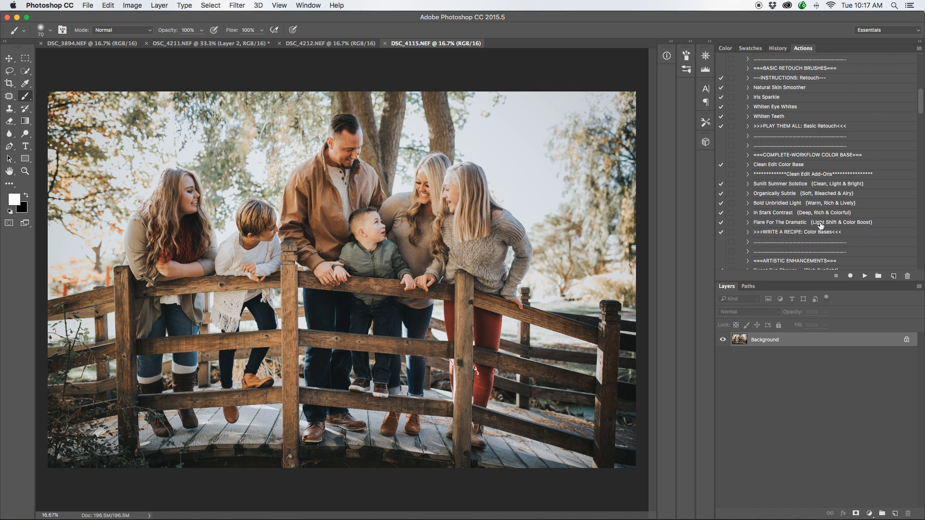
scroll(819, 225, down, 10)
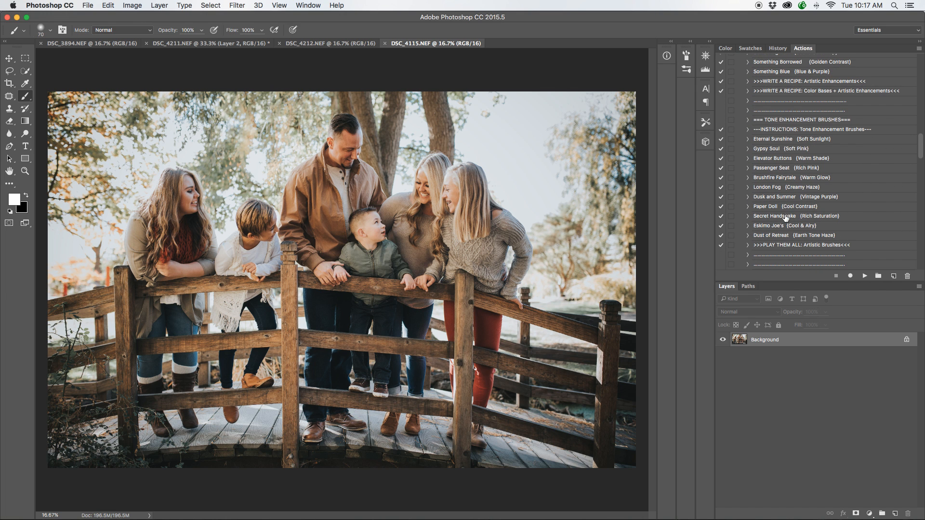
scroll(790, 210, up, 15)
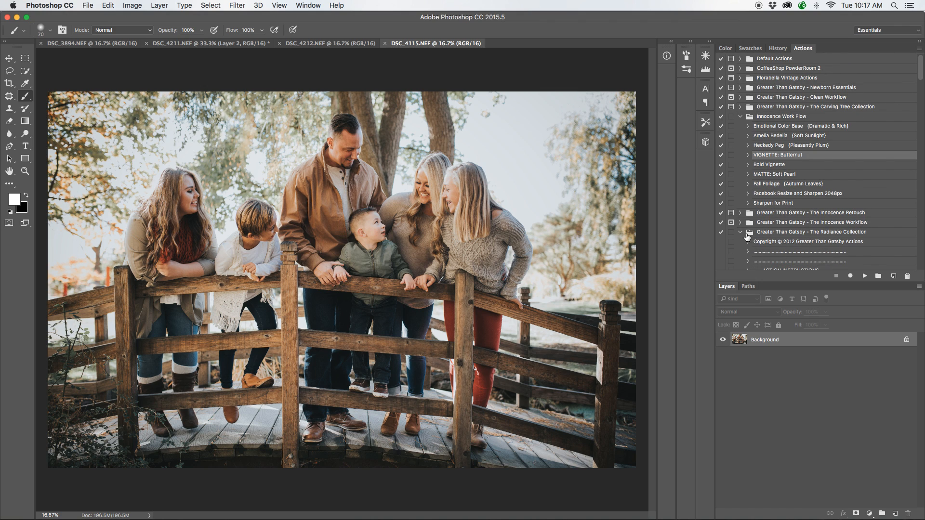
click(741, 231)
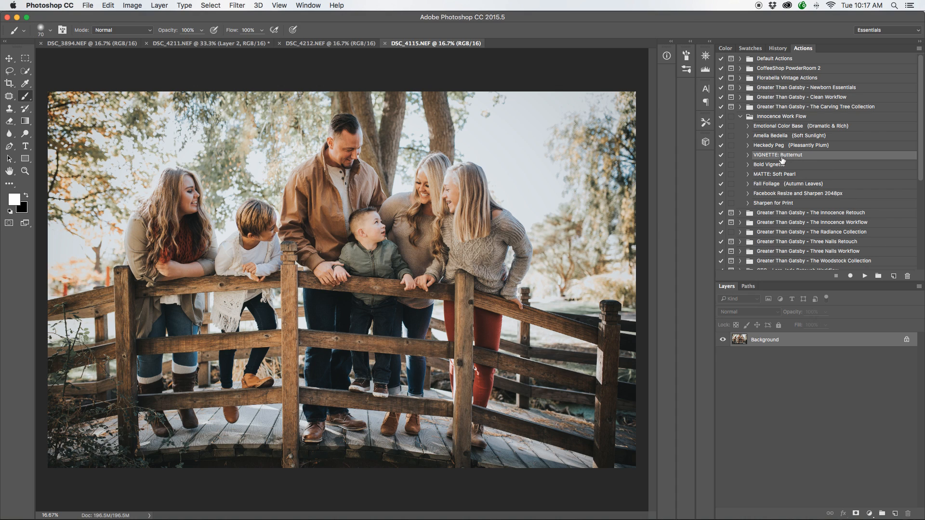
click(784, 185)
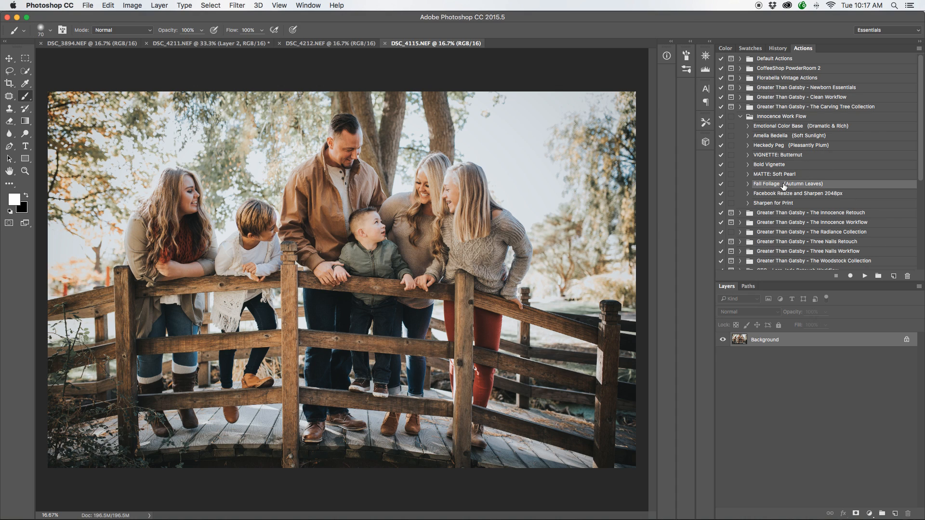
click(864, 276)
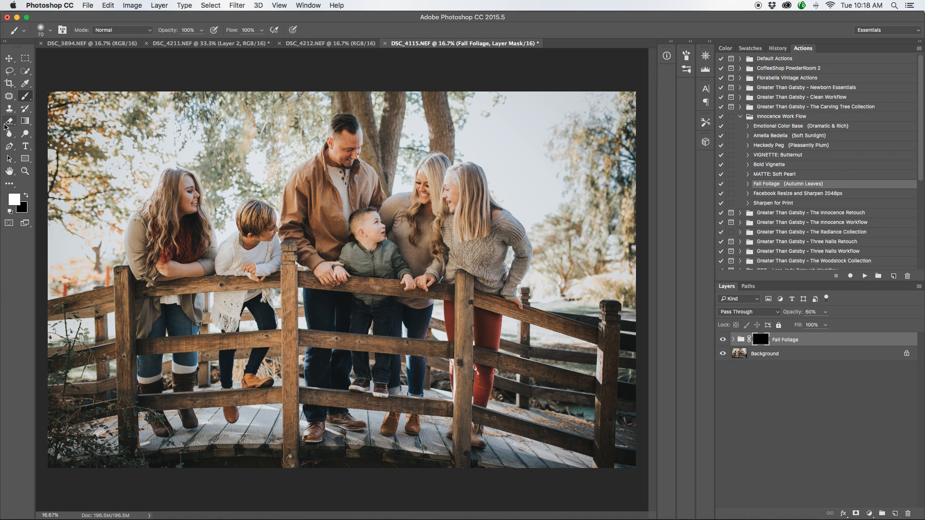
- Enlarge the brush considerably and paint white on the Fall Foliage mask over the scenery and deck around the family
key(])
key(])
key(])
key(])
key(])
key(])
key(])
key(])
key(])
key(])
key(])
key(])
key(])
key(])
key(])
key(])
key(])
mouse_move(93, 320)
mouse_down()
mouse_move(95, 393)
mouse_move(76, 428)
mouse_move(103, 455)
mouse_move(552, 453)
mouse_move(613, 375)
mouse_move(615, 358)
mouse_move(560, 400)
mouse_move(566, 345)
mouse_move(550, 321)
mouse_move(576, 294)
mouse_move(589, 247)
mouse_move(576, 222)
mouse_move(620, 172)
mouse_move(602, 127)
mouse_move(464, 105)
mouse_move(430, 112)
mouse_move(387, 80)
mouse_move(327, 65)
mouse_move(286, 96)
mouse_move(248, 146)
mouse_move(221, 125)
mouse_move(157, 115)
mouse_move(96, 131)
mouse_move(109, 124)
mouse_move(94, 201)
mouse_move(115, 168)
mouse_move(60, 218)
mouse_move(61, 350)
mouse_up()
- Shrink the brush to 250 and paint the Fall Foliage effect onto the middle rail in the bridge's left section
key(bracketleft)
key(bracketleft)
key(bracketleft)
key(bracketleft)
key(bracketleft)
key(bracketleft)
key(bracketleft)
key(bracketleft)
key(bracketleft)
drag(145, 347, 294, 341)
key(bracketleft)
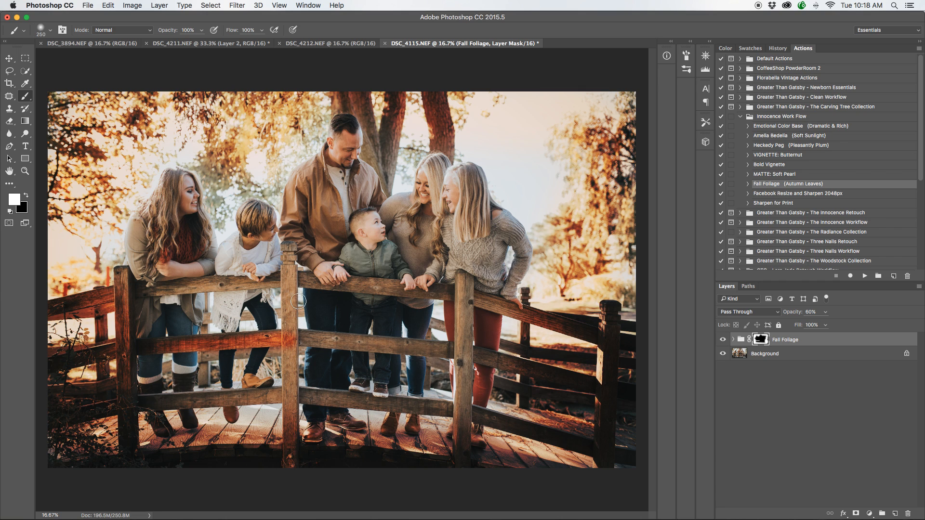
- Paint the Fall Foliage effect over the remaining bridge posts and rails and set the group's opacity to 15%
drag(291, 246, 288, 458)
mouse_move(144, 405)
mouse_down()
mouse_move(335, 396)
mouse_move(455, 409)
mouse_move(302, 403)
mouse_up()
mouse_move(298, 356)
mouse_down()
mouse_move(451, 349)
mouse_move(307, 345)
mouse_move(295, 287)
mouse_move(275, 281)
mouse_move(119, 283)
mouse_up()
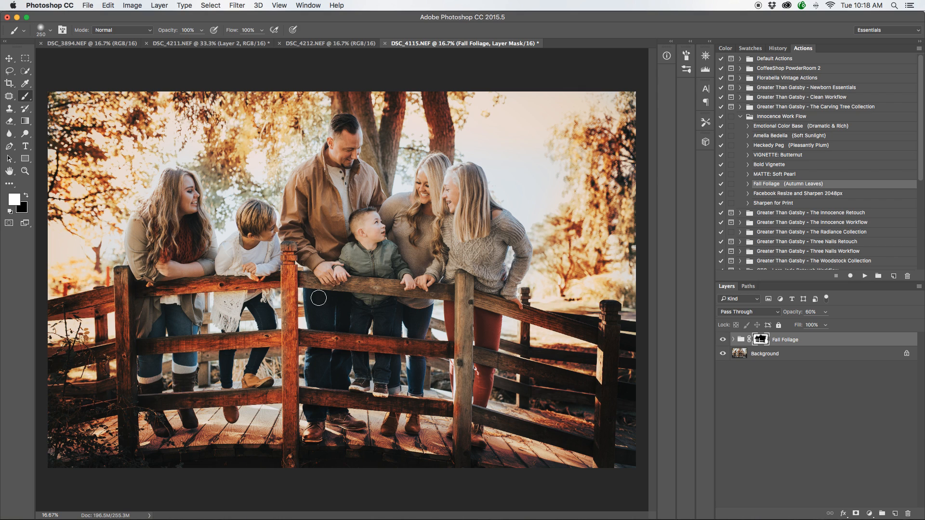
mouse_move(302, 282)
mouse_down()
mouse_move(434, 296)
mouse_move(457, 295)
mouse_move(467, 281)
mouse_move(462, 429)
mouse_up()
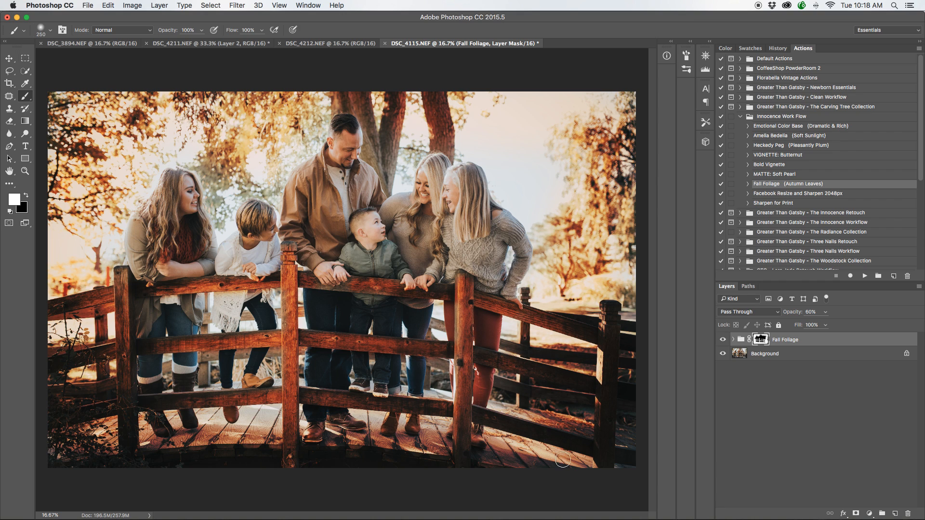
drag(826, 313, 805, 328)
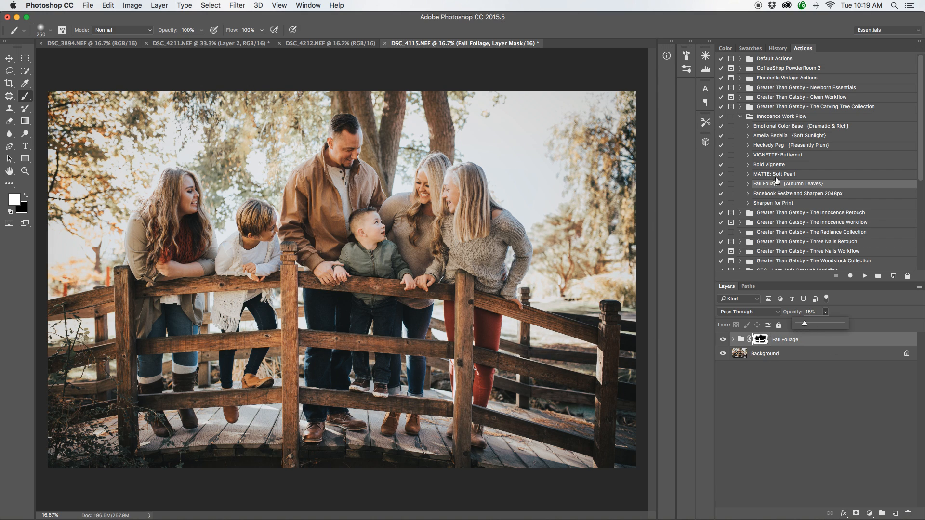
- Run the VIGNETTE: Butternut action and set the opacity of its layer group to 36%
click(795, 156)
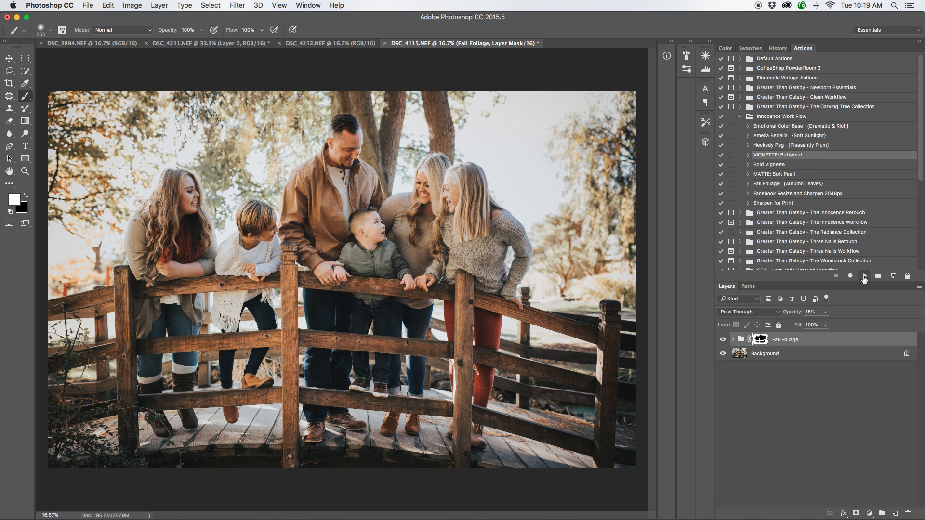
click(866, 277)
click(825, 312)
drag(826, 326, 810, 328)
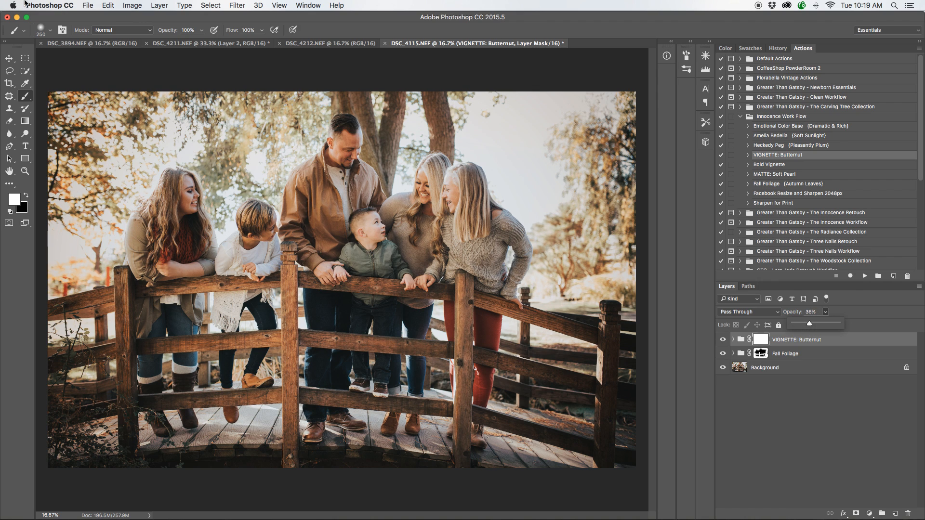
click(82, 6)
mouse_move(108, 5)
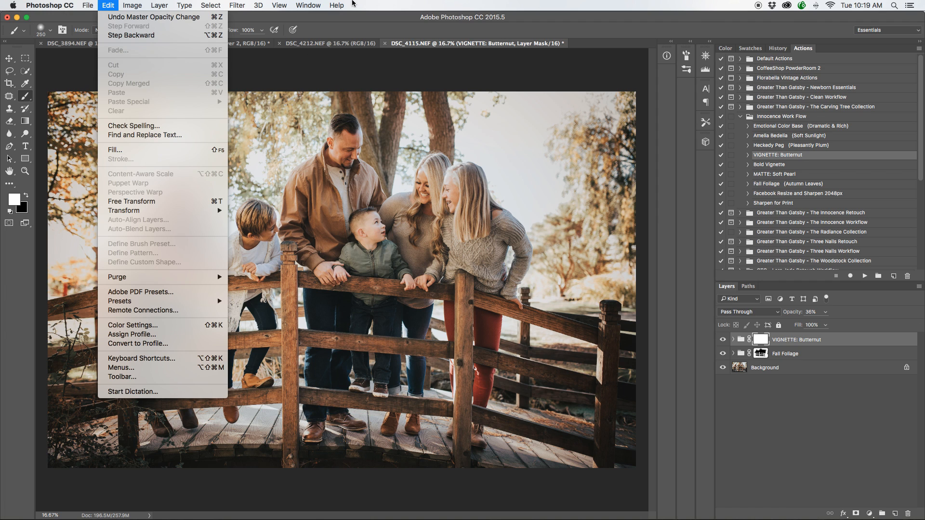
click(337, 6)
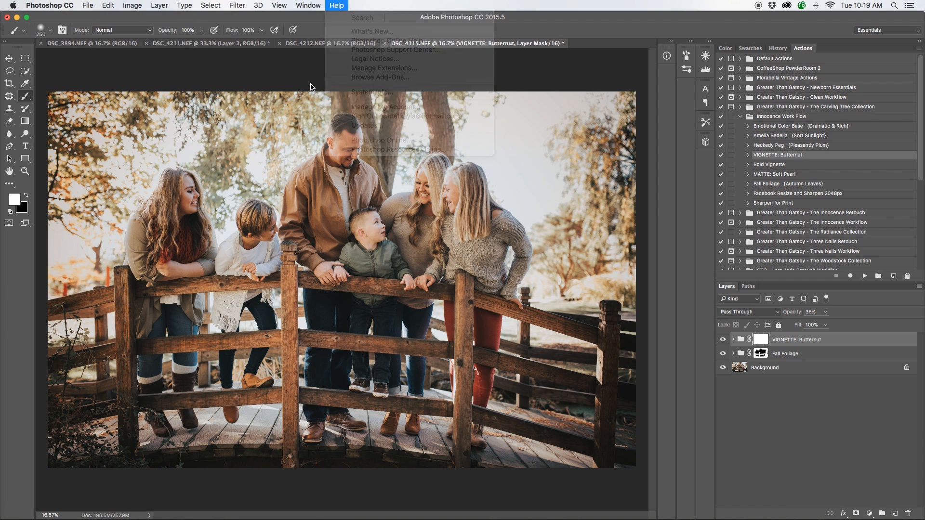
click(89, 8)
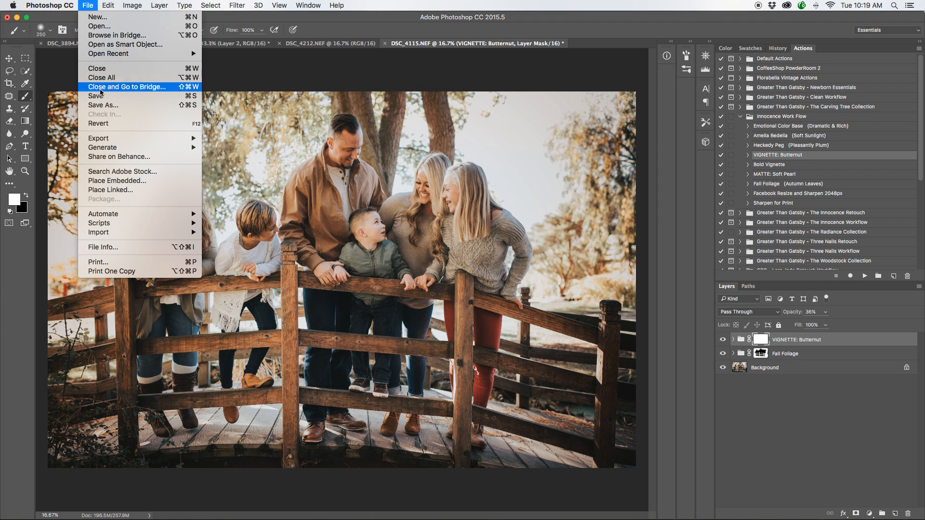
click(118, 105)
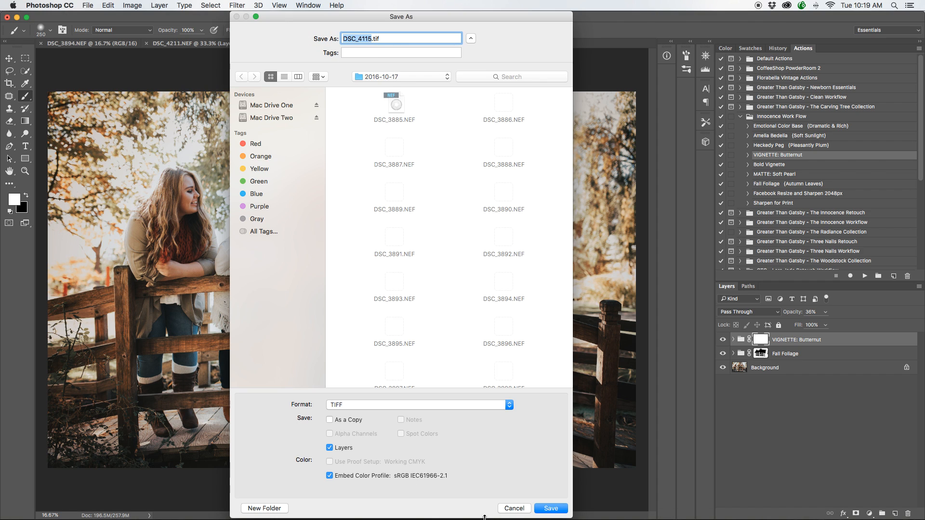
click(508, 508)
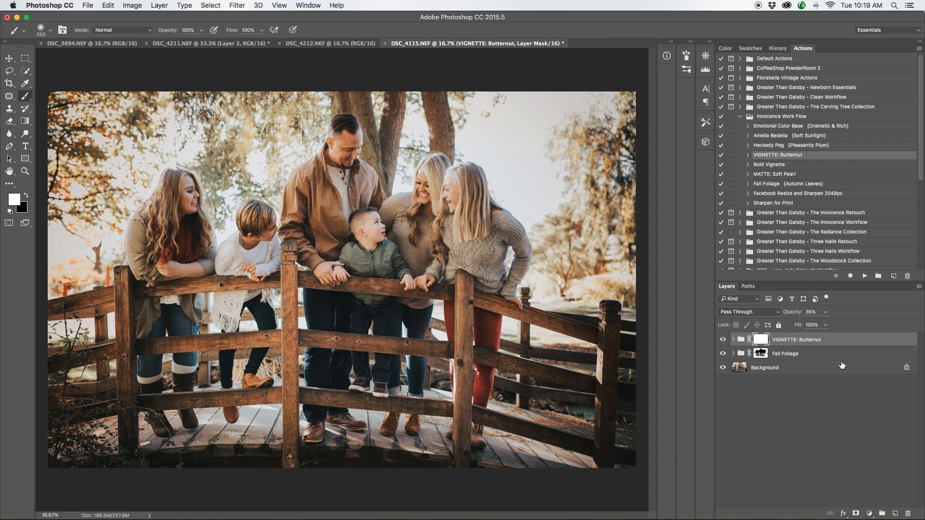
- Flatten the bridge photo's vignette, Fall Foliage and background layers into a single background layer
click(803, 371)
right_click(802, 371)
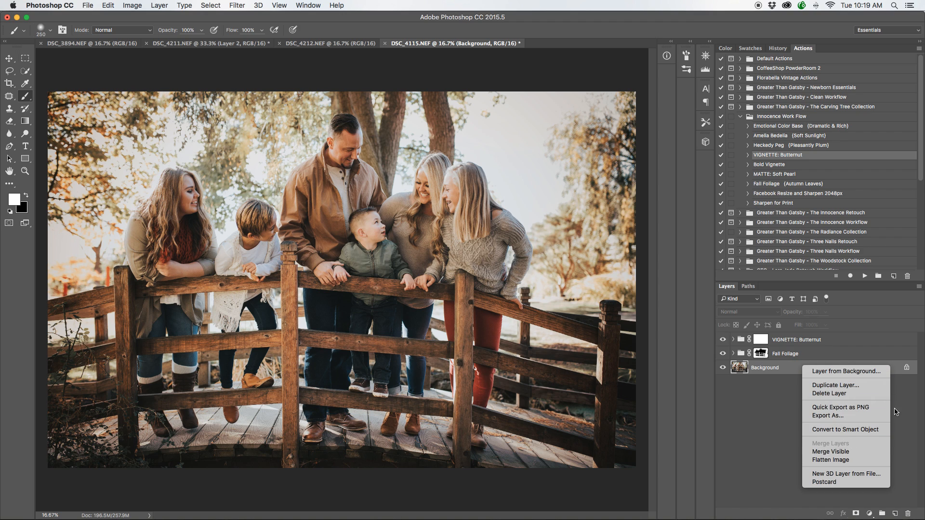
click(841, 461)
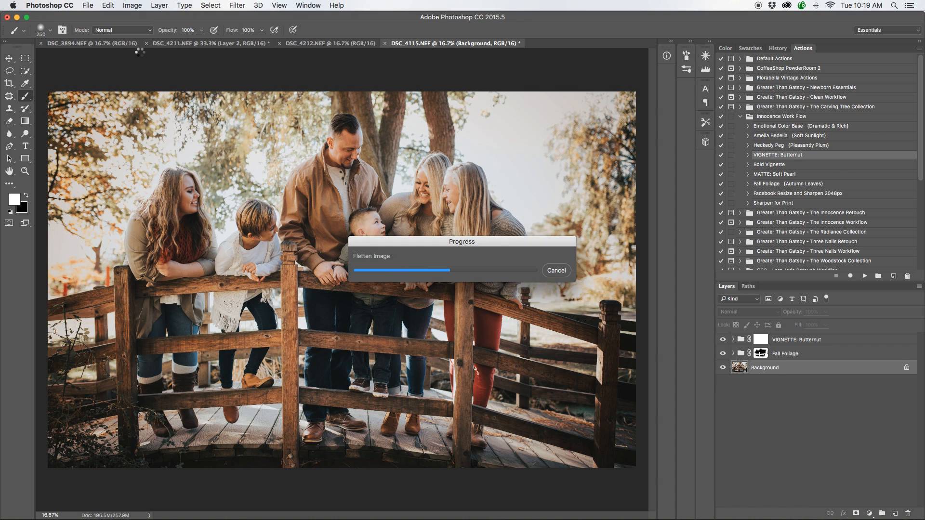
click(88, 6)
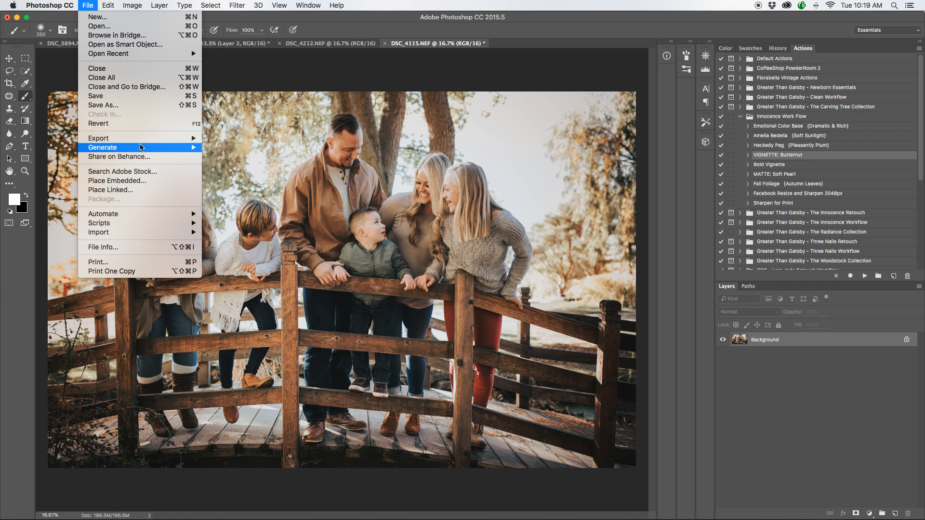
click(130, 105)
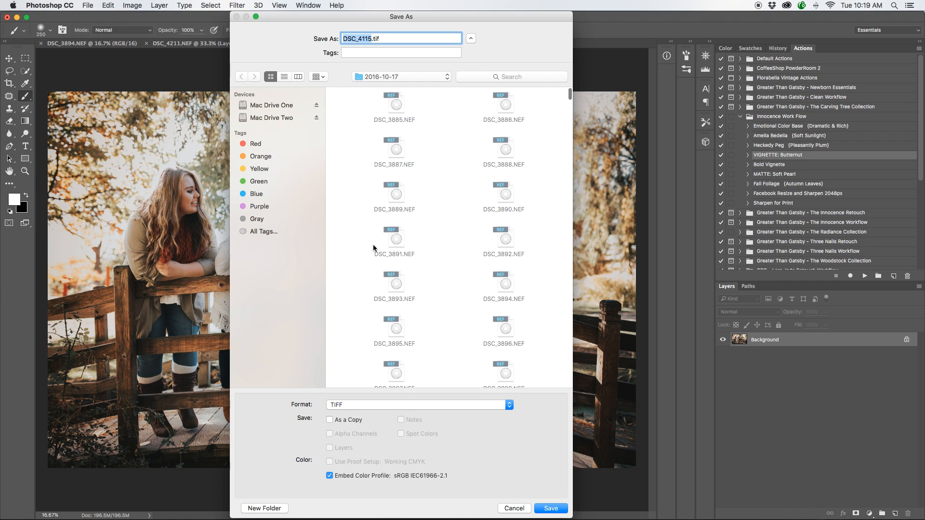
click(510, 408)
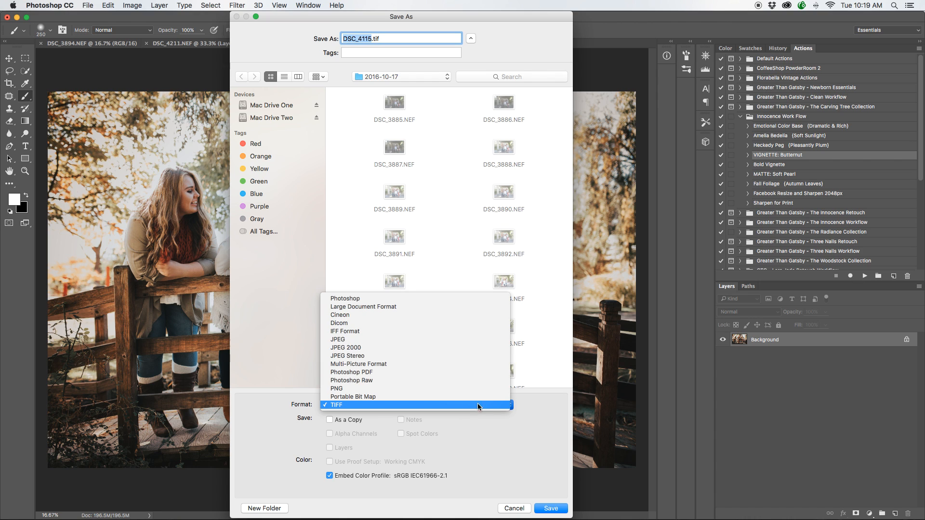
click(380, 299)
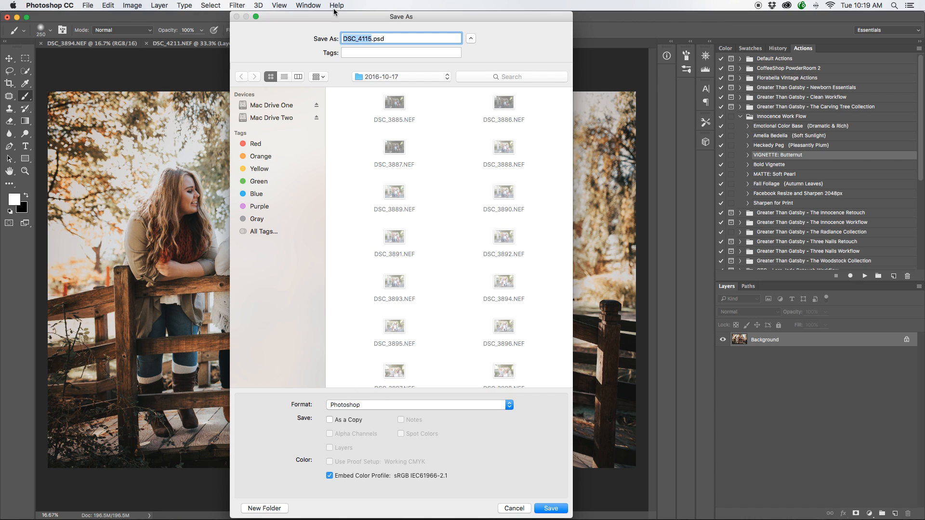
click(551, 509)
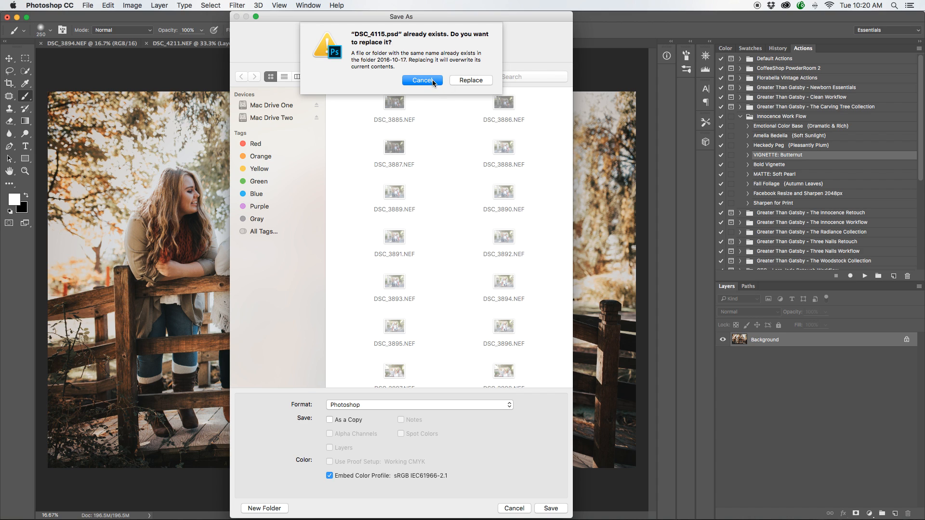
click(423, 80)
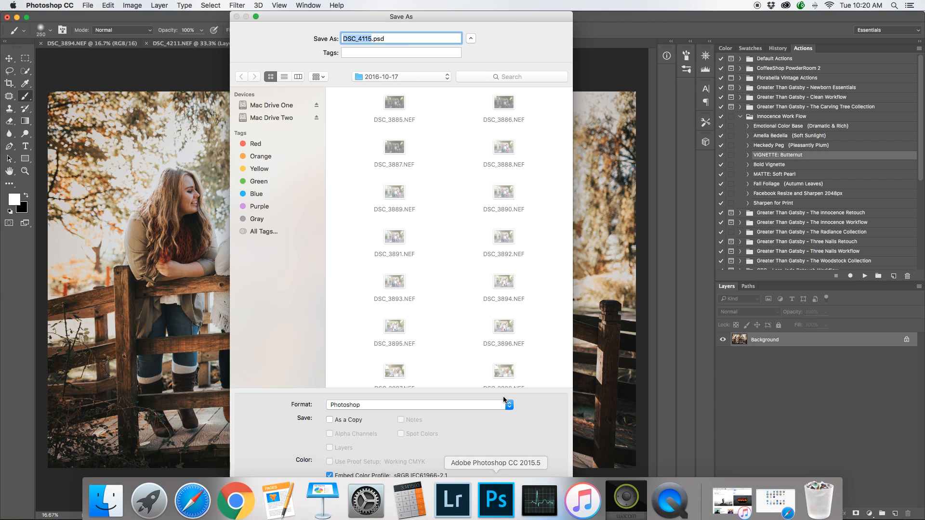
click(514, 508)
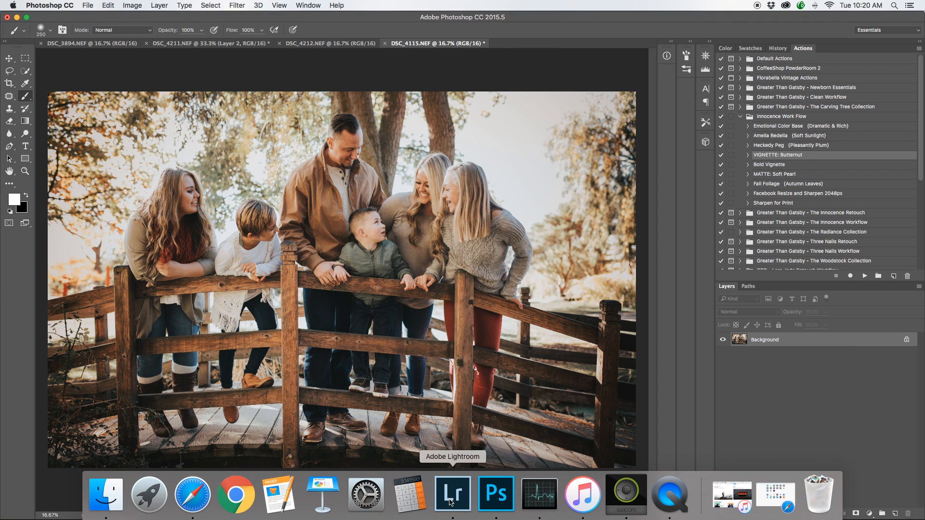
- Switch to Lightroom and compare the finished DSC_4115.psd with the Lightroom-edited DSC_4115.NEF
click(452, 495)
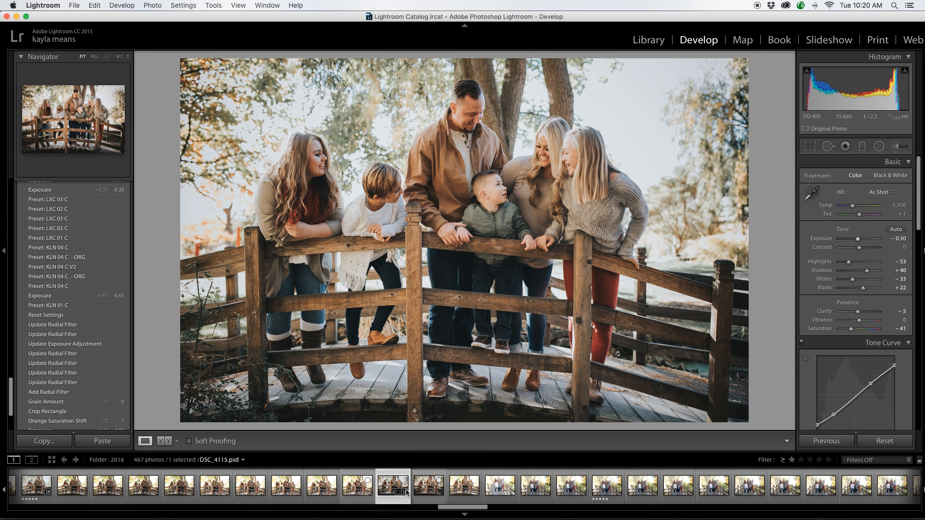
click(432, 492)
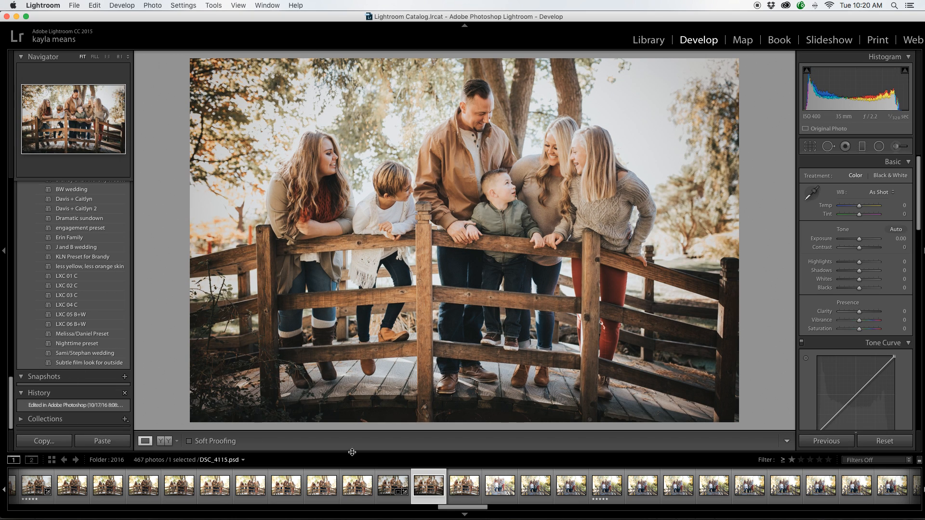
key(Left)
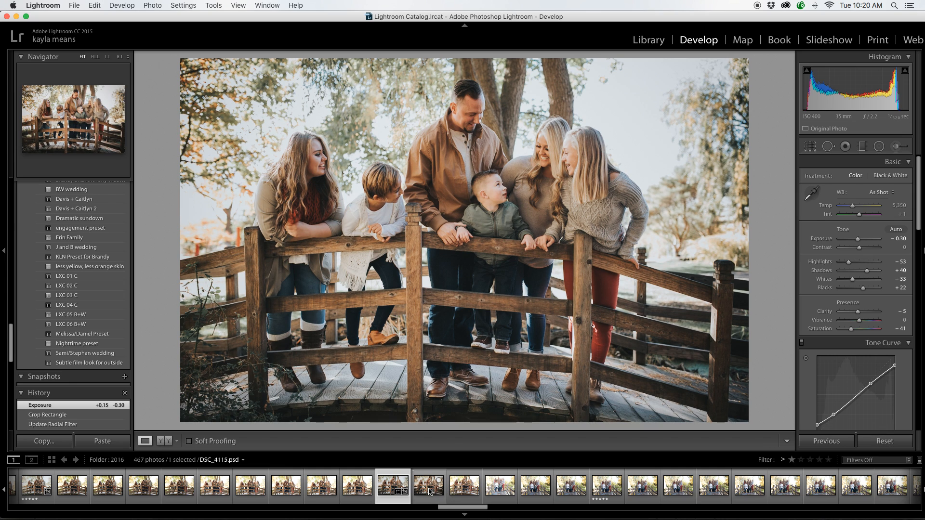
- Reset all Develop settings of DSC_4115.NEF and compare the unedited photo with the finished DSC_4115.psd
click(886, 442)
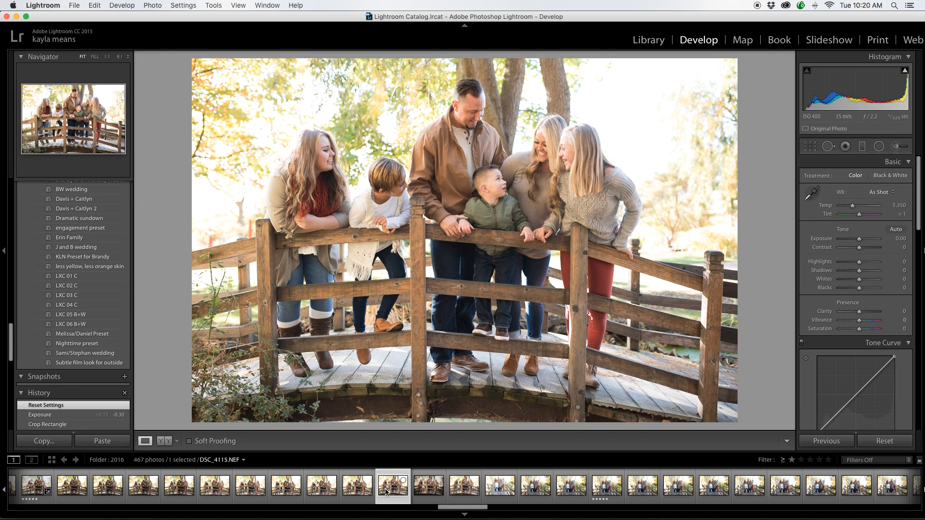
click(434, 487)
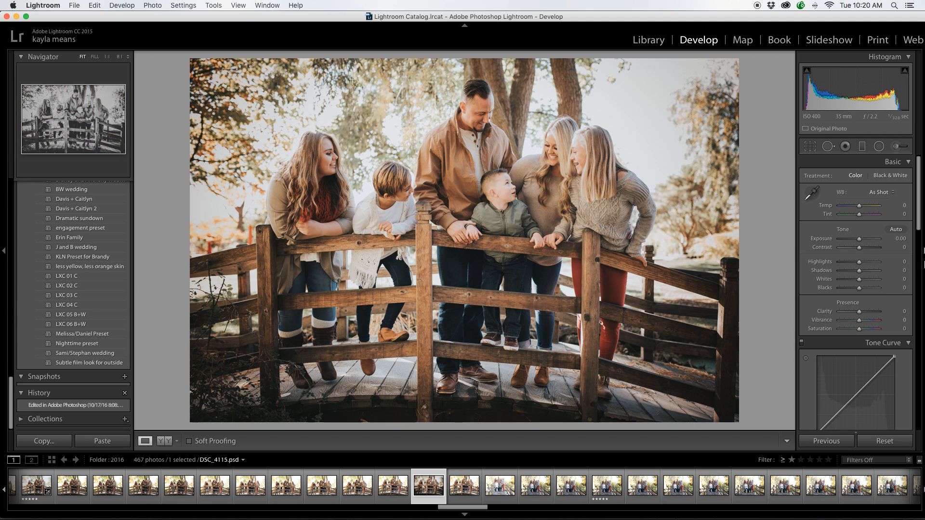
scroll(872, 266, down, 10)
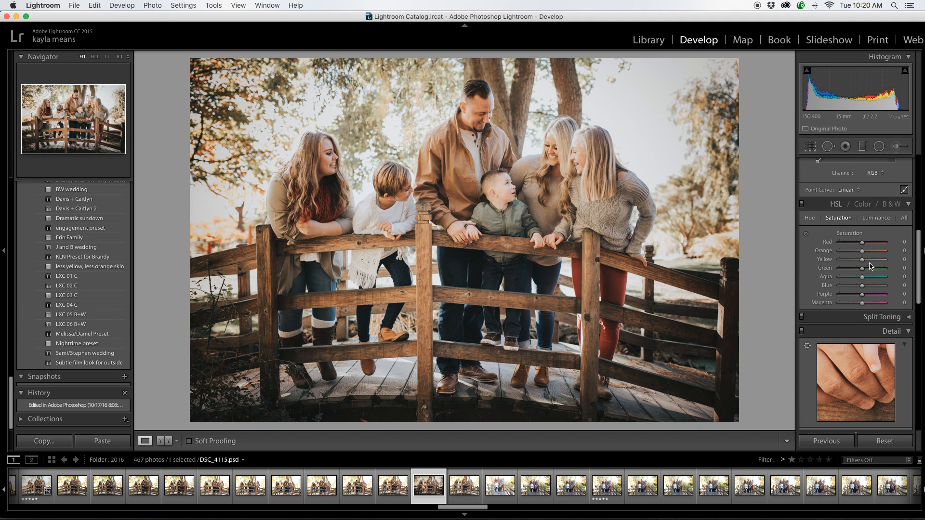
click(461, 490)
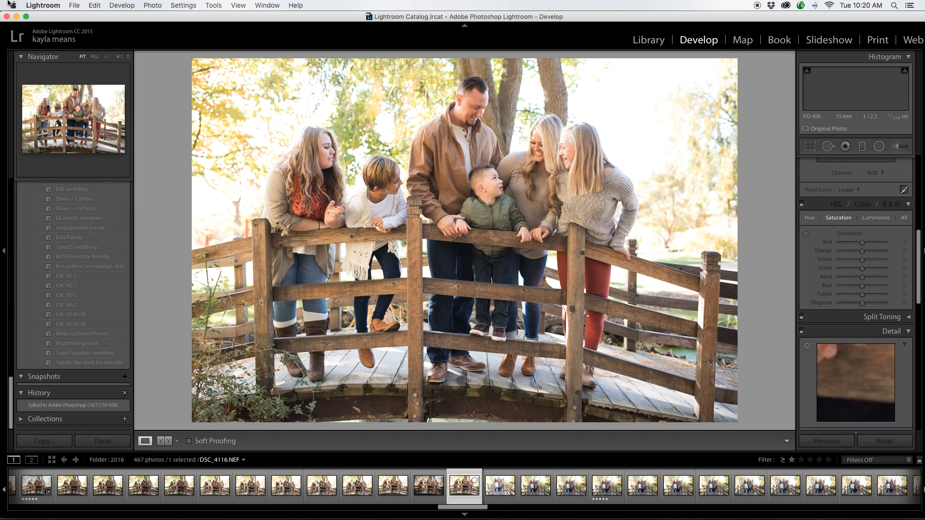
click(391, 490)
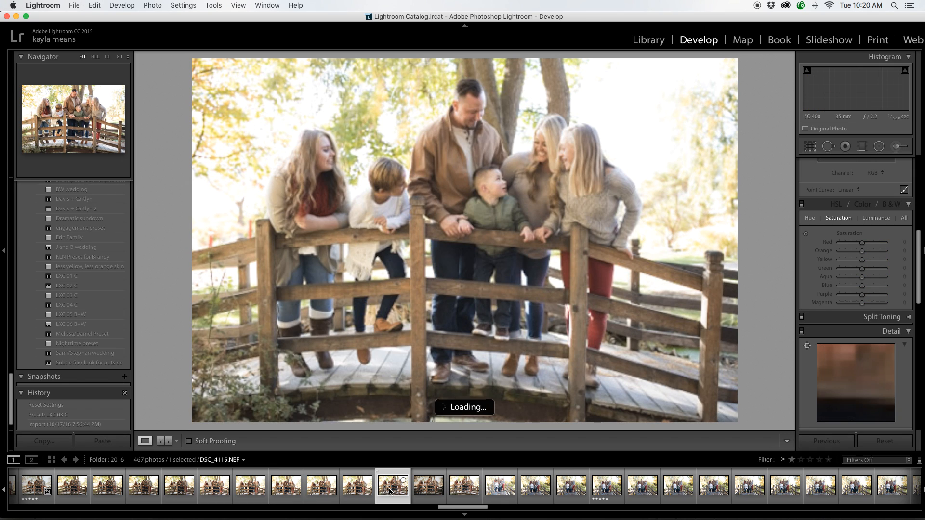
- Undo the recent photo selections and the settings reset on DSC_4115.NEF
click(95, 6)
click(110, 18)
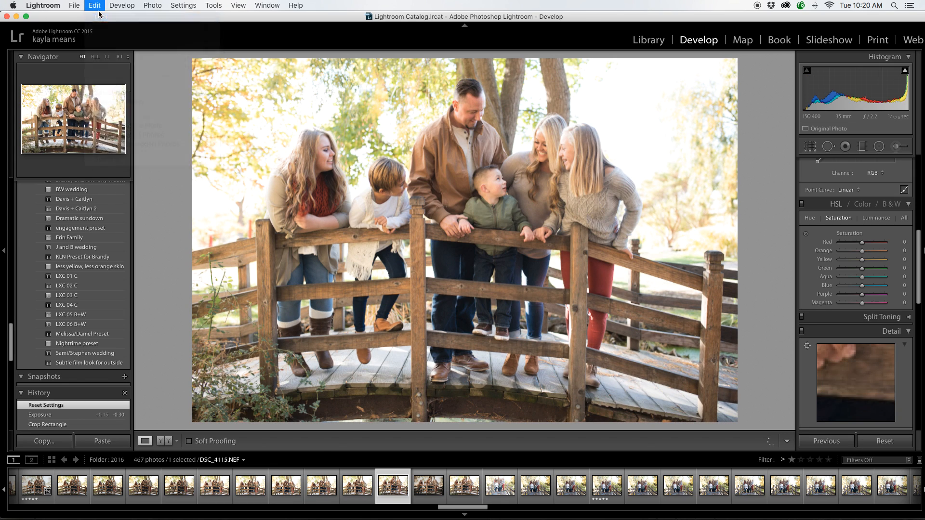
click(94, 7)
click(93, 8)
click(93, 8)
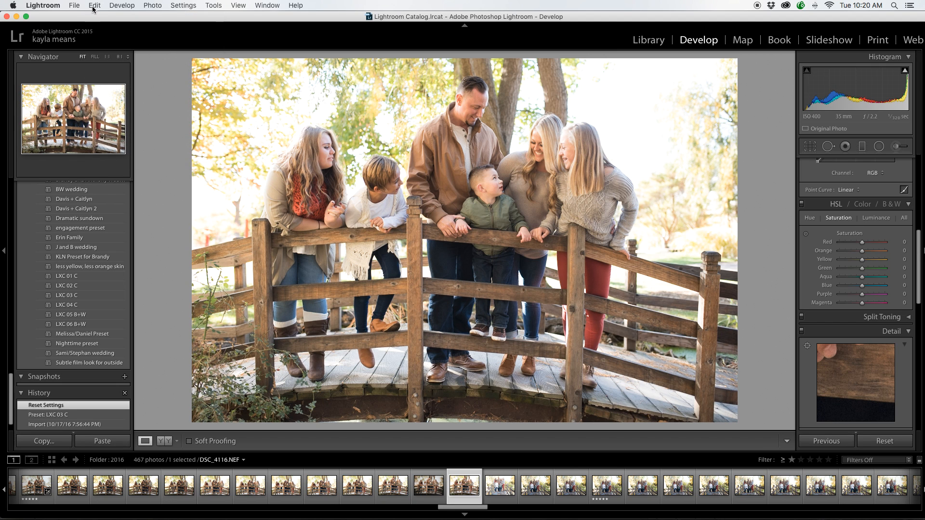
click(97, 17)
click(94, 7)
click(93, 8)
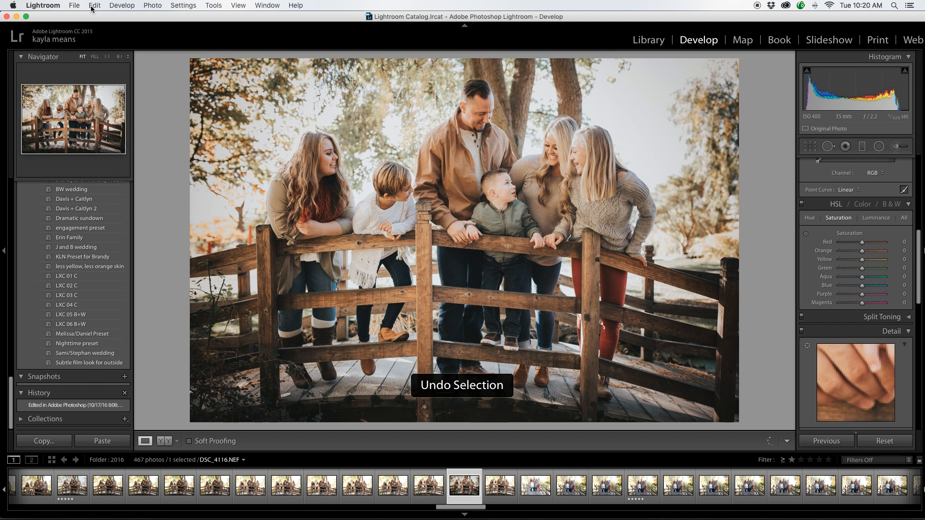
click(94, 7)
click(101, 18)
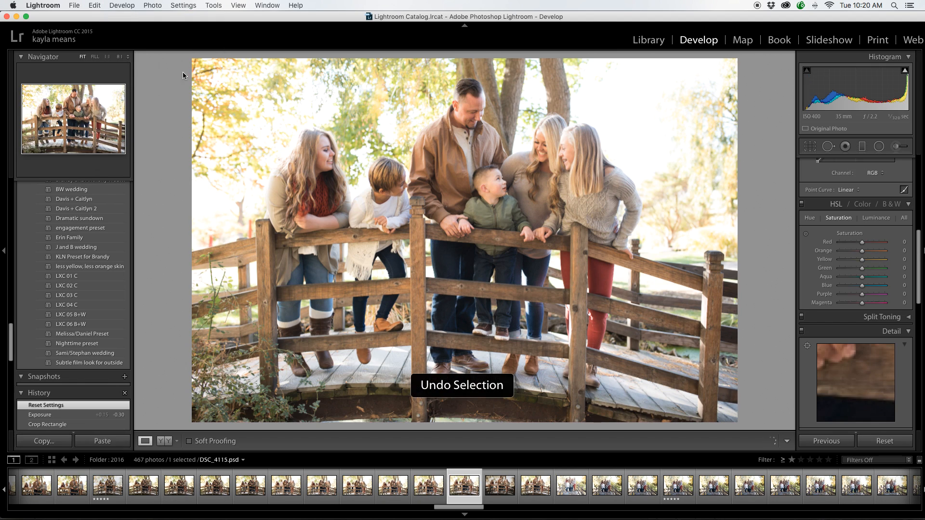
click(95, 6)
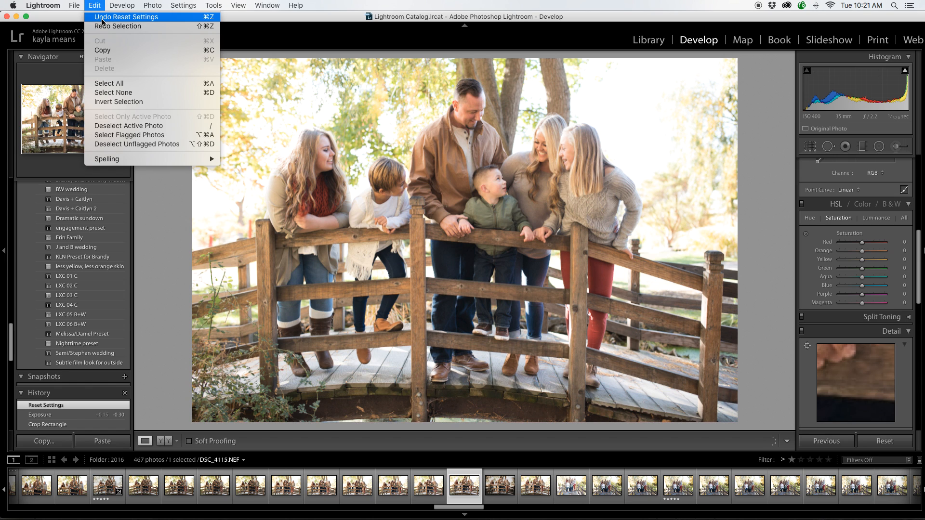
click(103, 18)
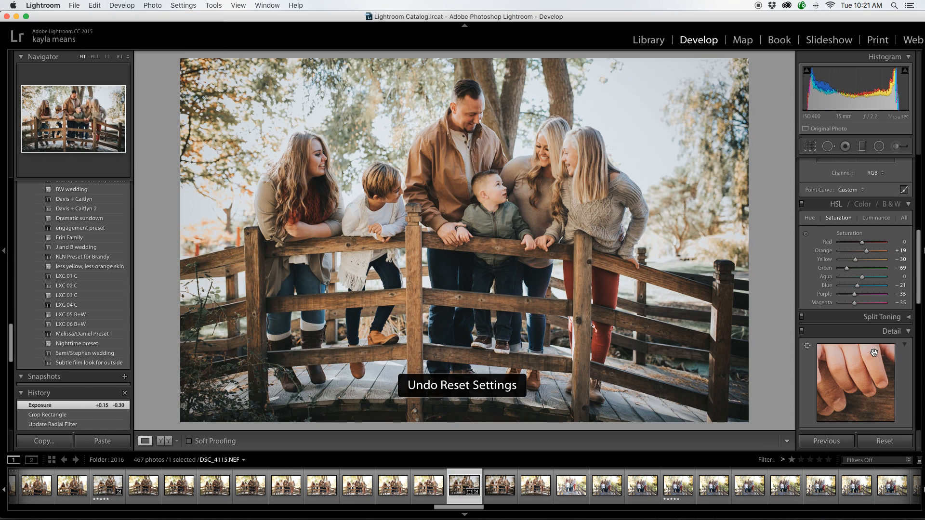
- Set the Orange saturation of DSC_4115.NEF to 0 in the HSL adjustments
drag(868, 254, 863, 254)
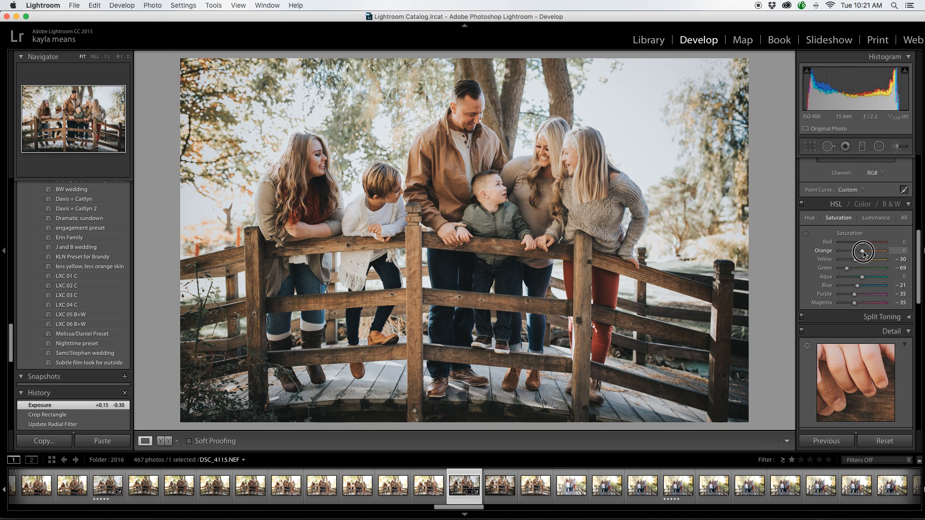
drag(863, 253, 863, 253)
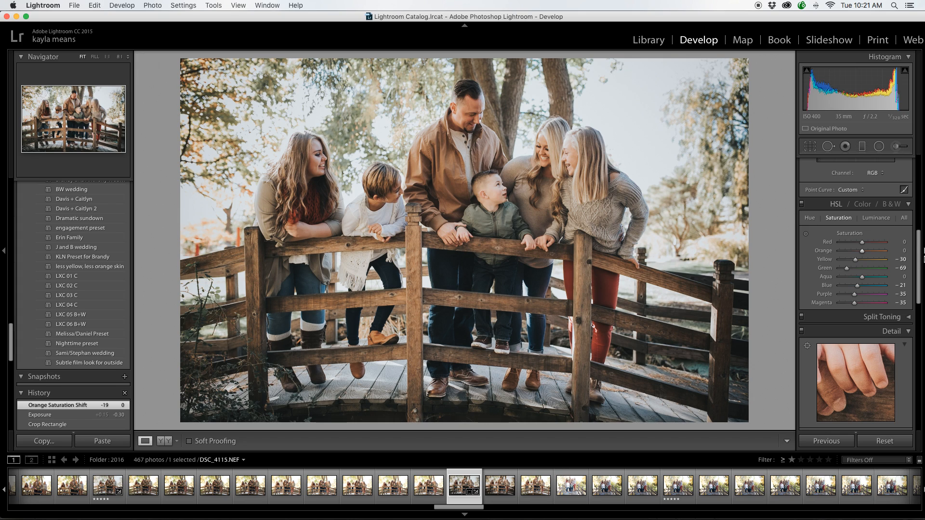
drag(920, 260, 920, 183)
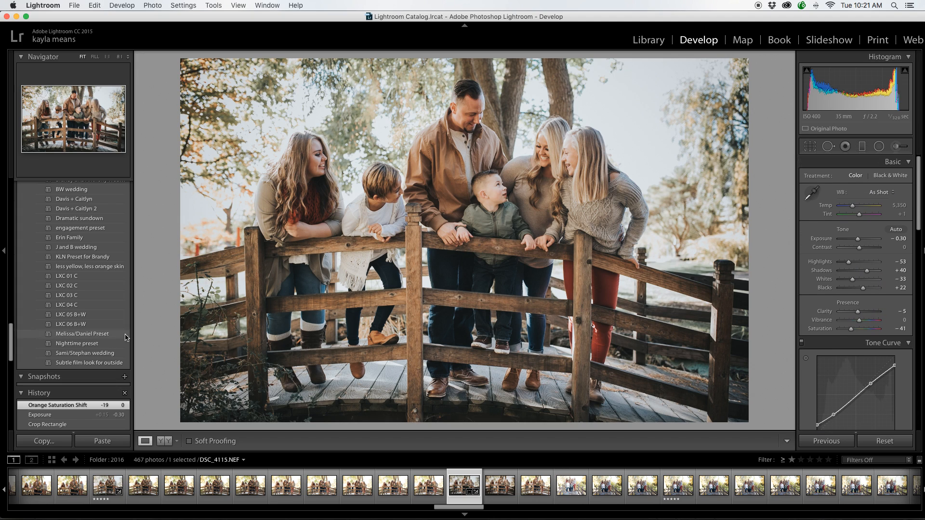